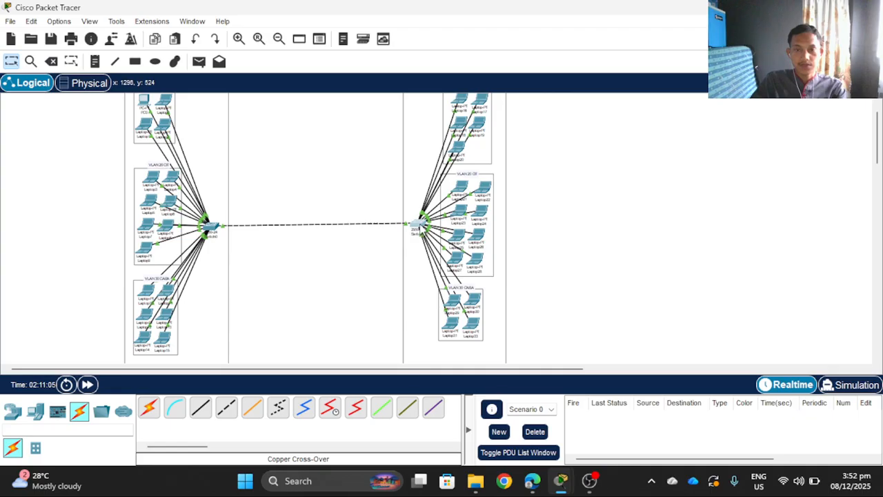
- Open the command line of Switch1 (S2) and enter global configuration mode with configure terminal
{"action": "left_click", "coordinate": [421, 227]}
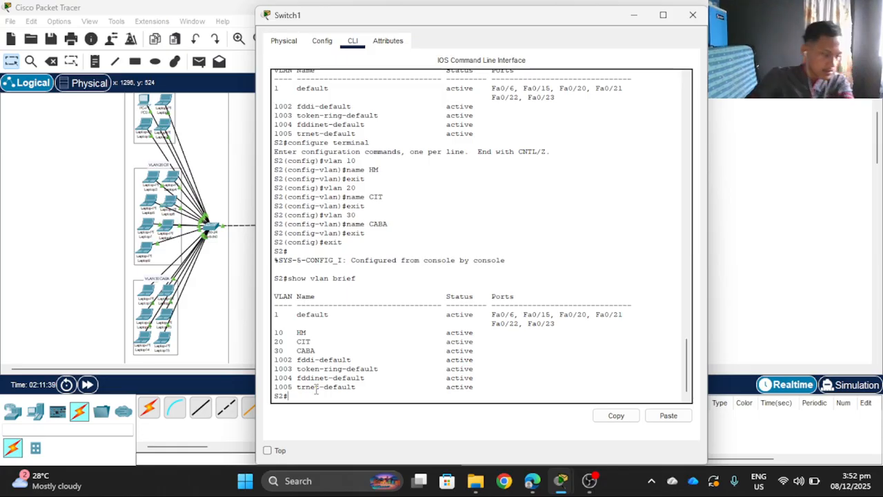
{"action": "key", "text": "Return"}
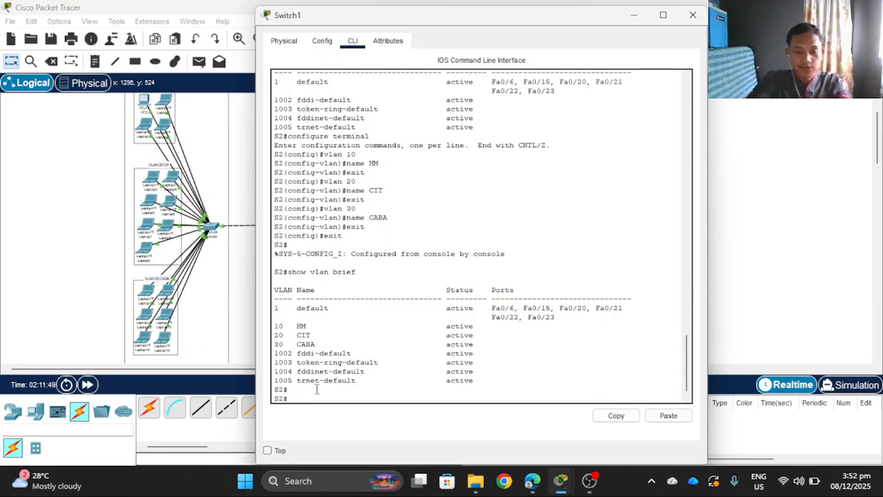
{"action": "type", "text": "config"}
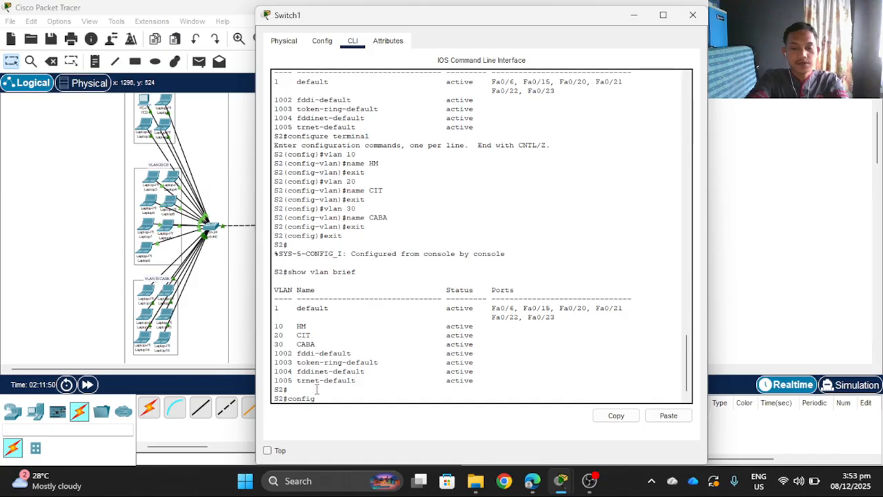
{"action": "type", "text": "ure terminal"}
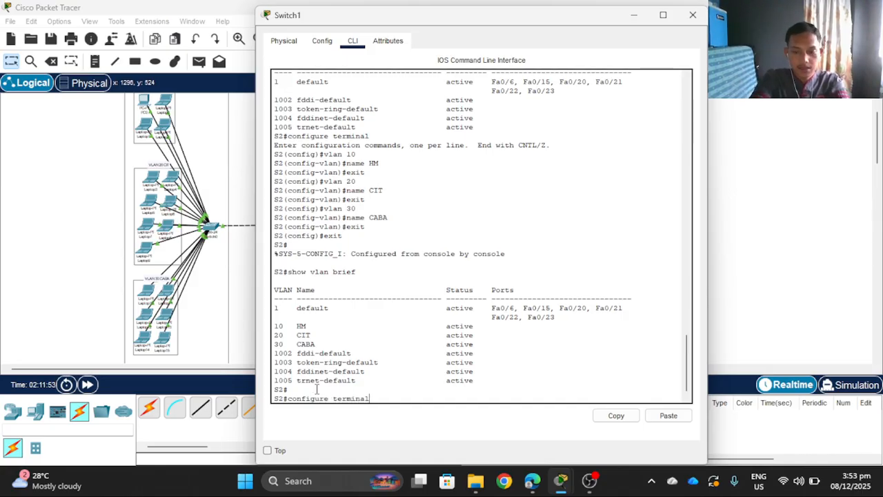
{"action": "key", "text": "Return"}
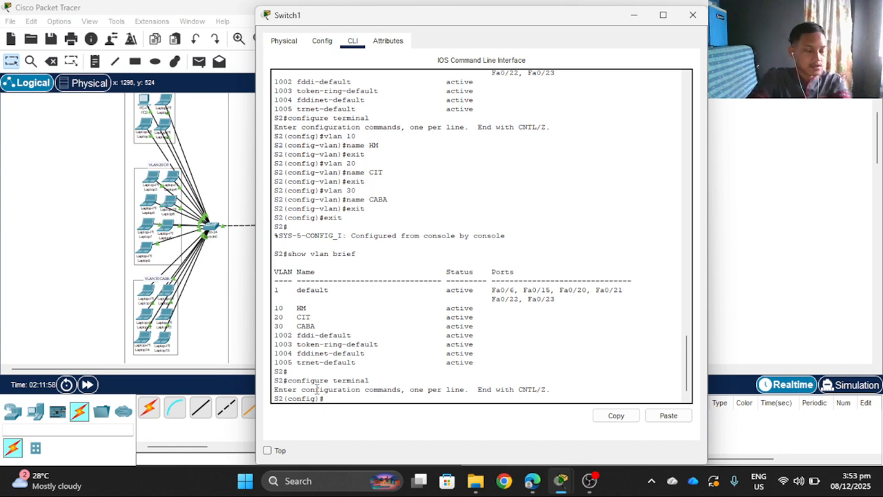
- Try to select the switch ports with the command "interface rangeFa0/1-6"
{"action": "type", "text": "nte"}
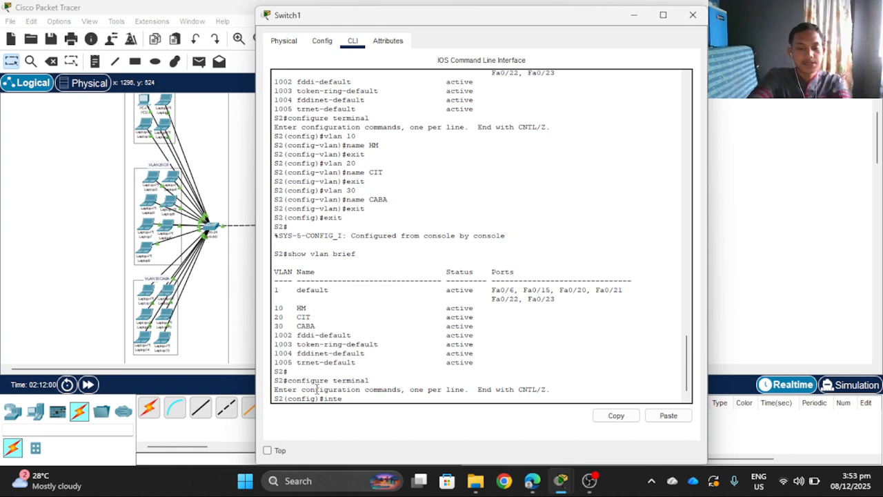
{"action": "type", "text": "rfa"}
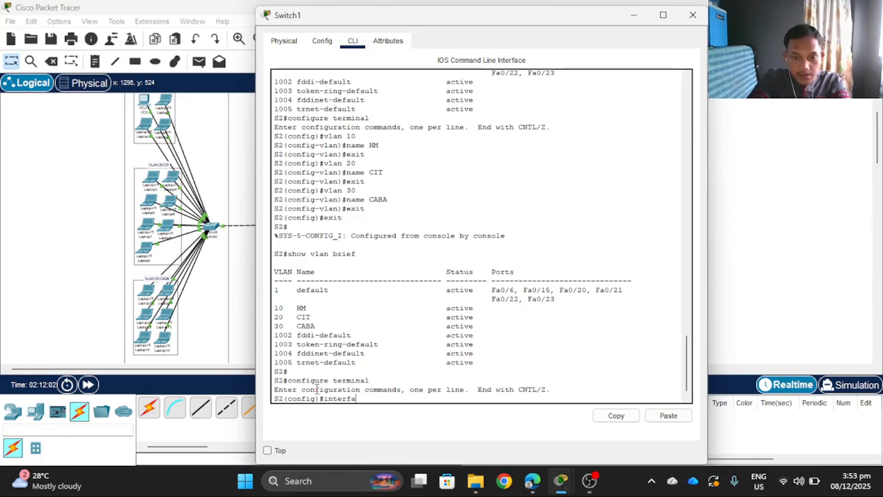
{"action": "type", "text": "ce"}
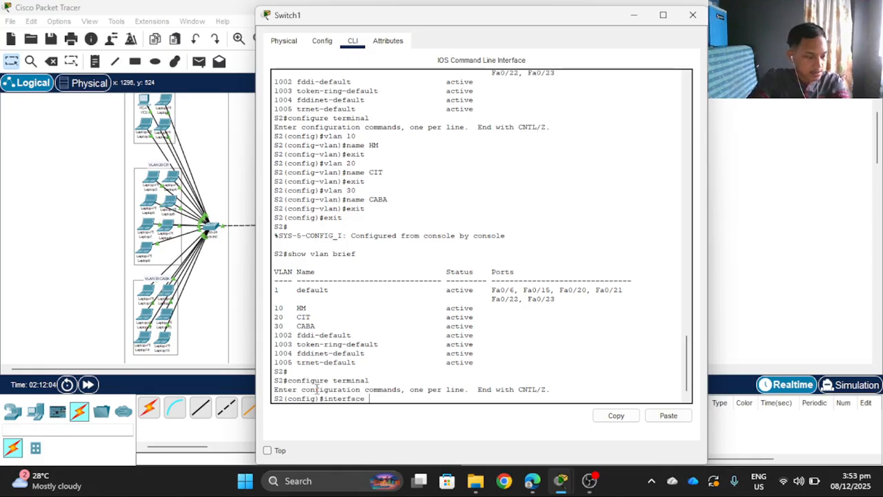
{"action": "type", "text": " range"}
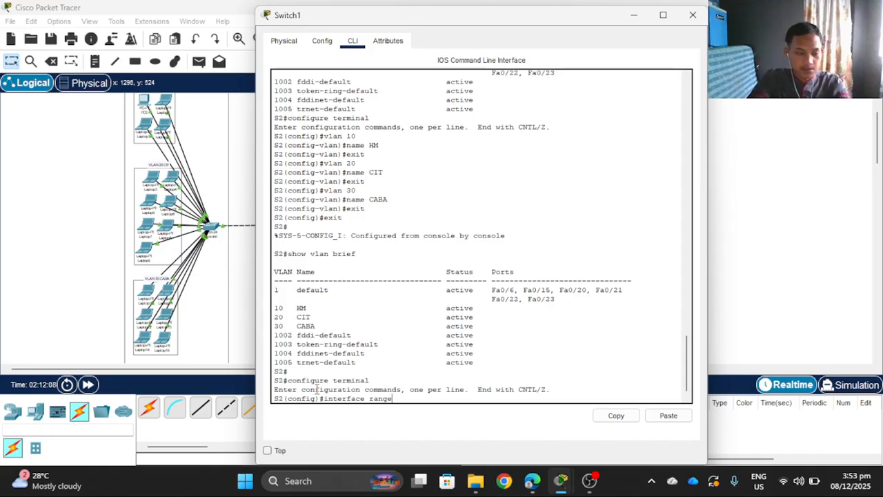
{"action": "type", "text": "Fa0"}
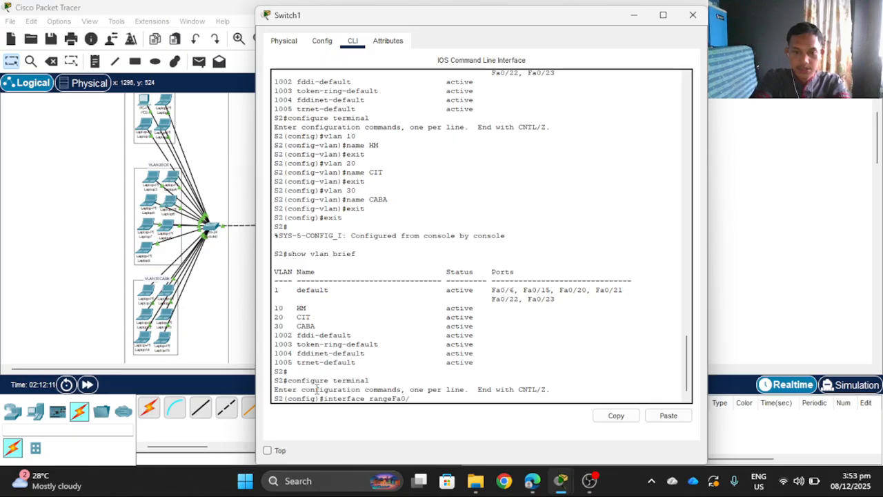
{"action": "type", "text": "/1"}
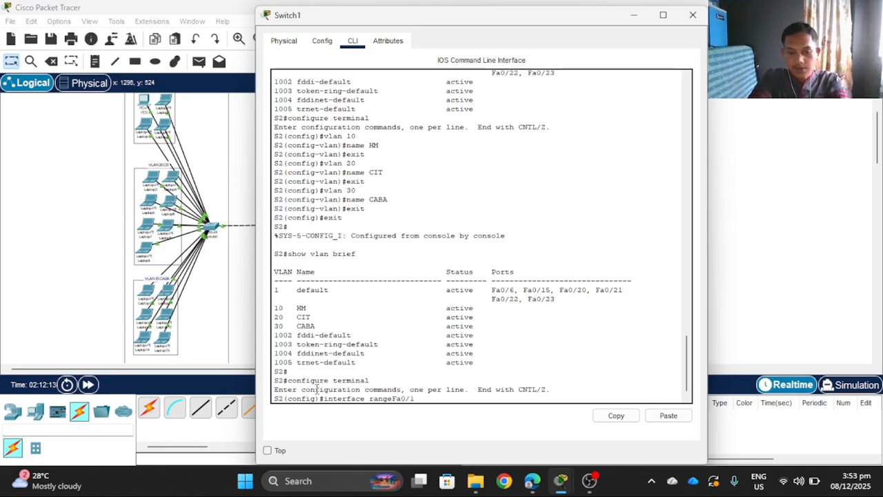
{"action": "type", "text": "-6"}
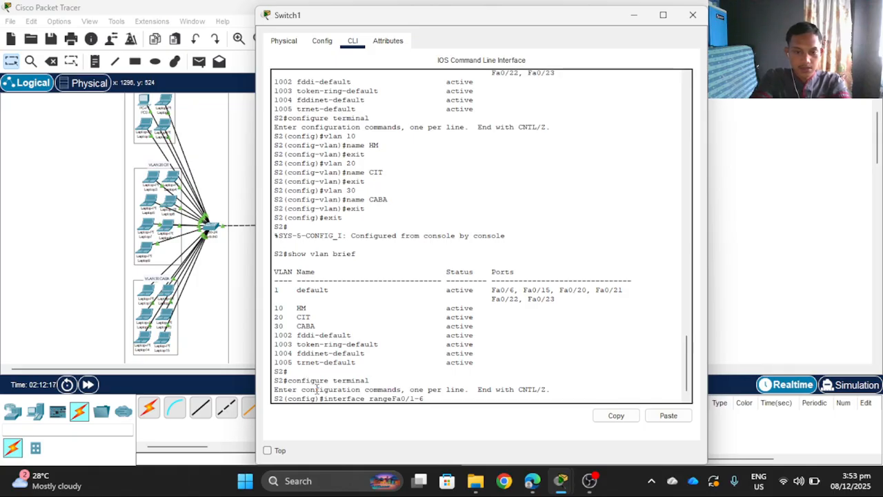
{"action": "key", "text": "Return"}
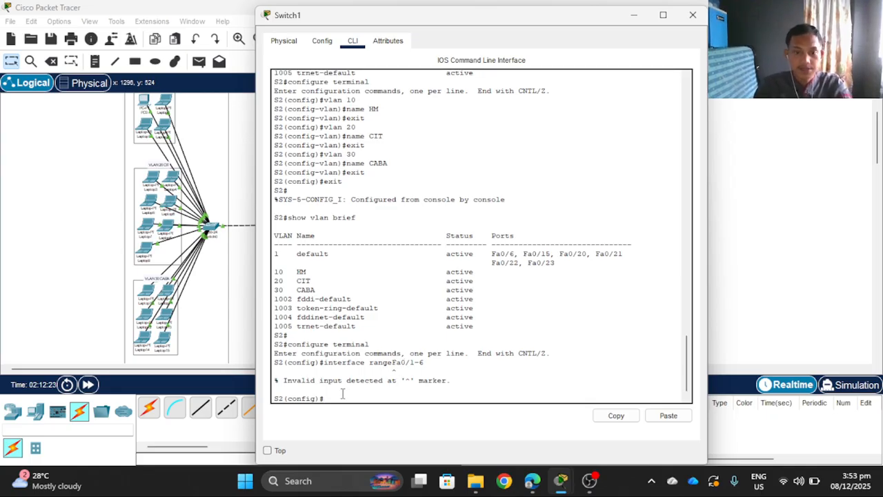
- Enter configuration for ports Fa0/1 to Fa0/6 with "interface range Fa0/1-6"
{"action": "type", "text": "inter"}
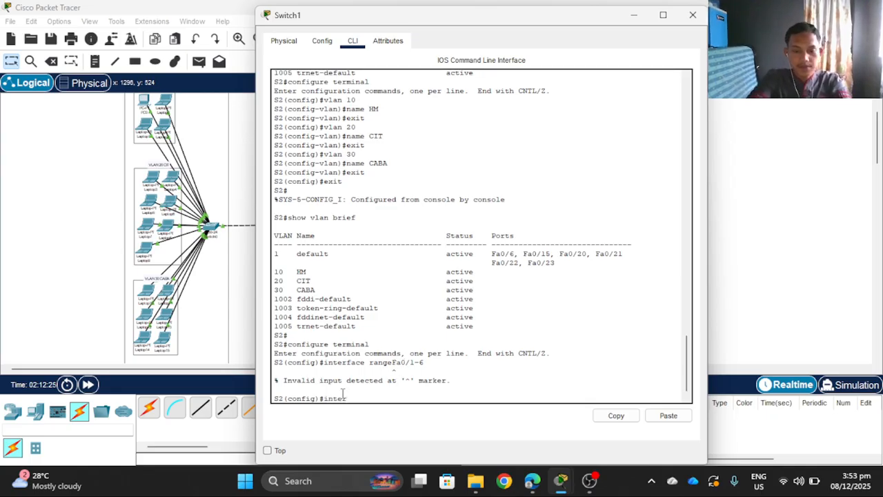
{"action": "type", "text": "face r"}
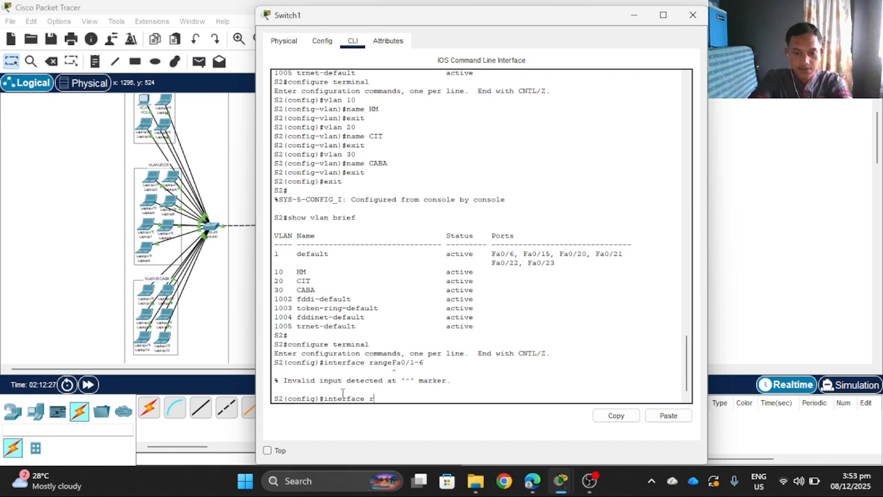
{"action": "type", "text": "ange F"}
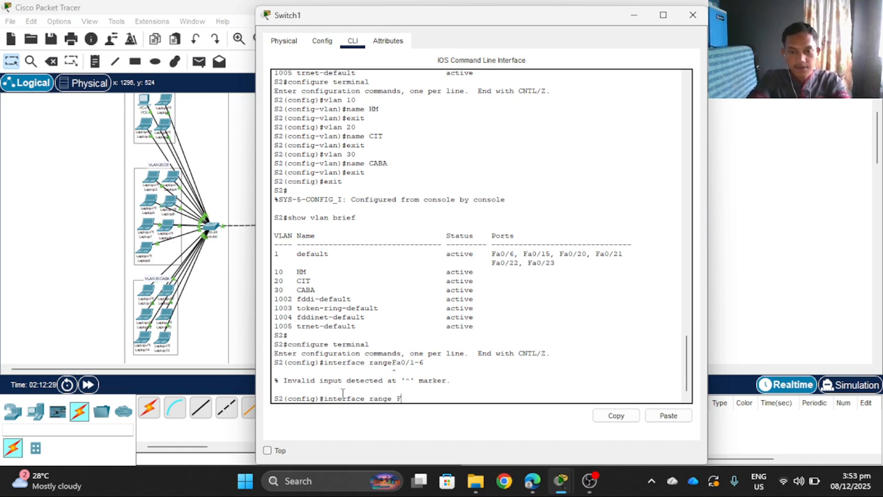
{"action": "type", "text": "a0/"}
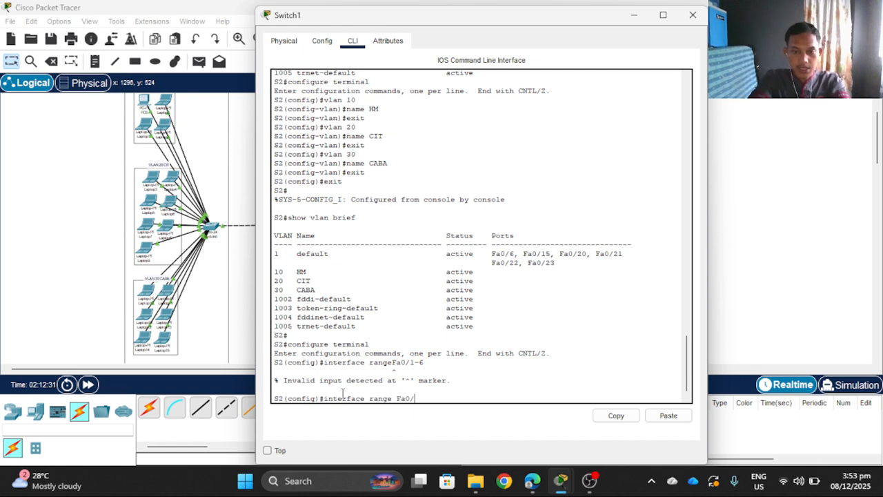
{"action": "type", "text": "1-6"}
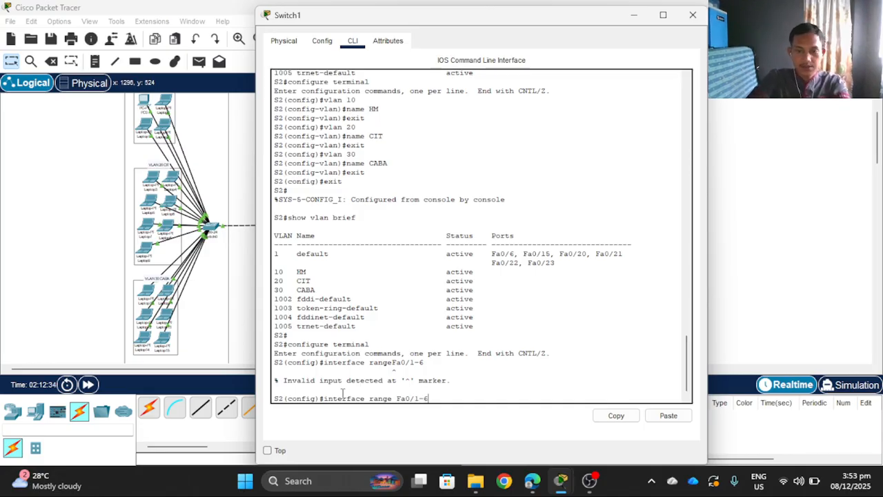
{"action": "key", "text": "Return"}
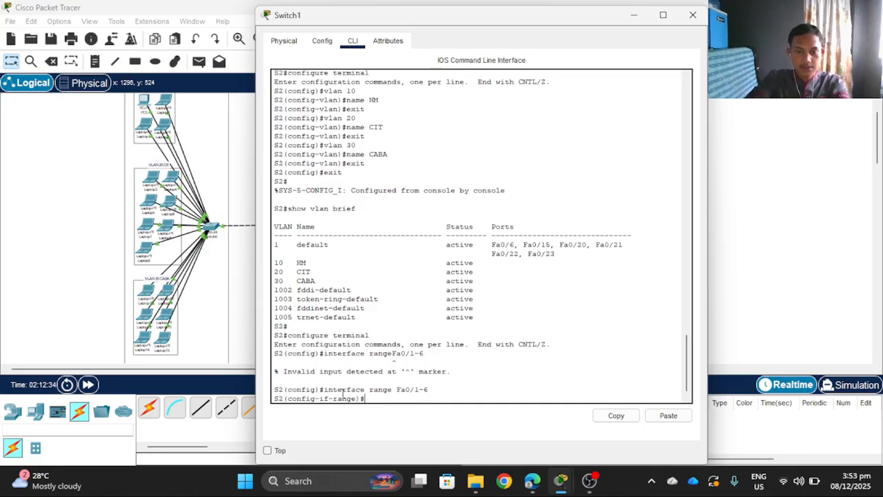
- Set the selected port range to access mode with "switchport mode access"
{"action": "key", "text": "alt+Tab"}
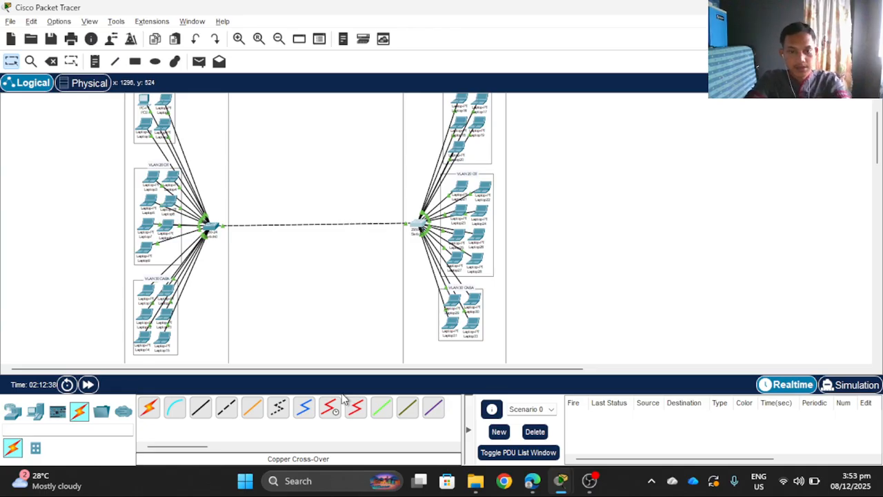
{"action": "key", "text": "alt+Tab"}
{"action": "type", "text": "switch"}
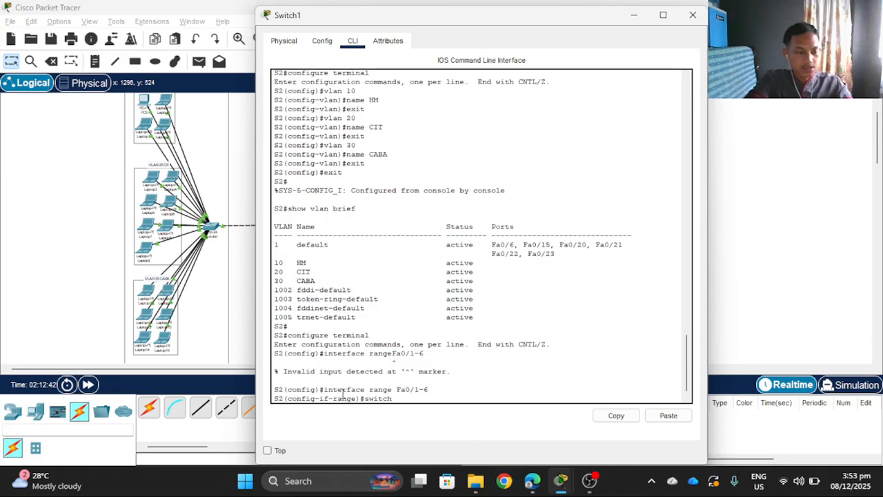
{"action": "type", "text": "port"}
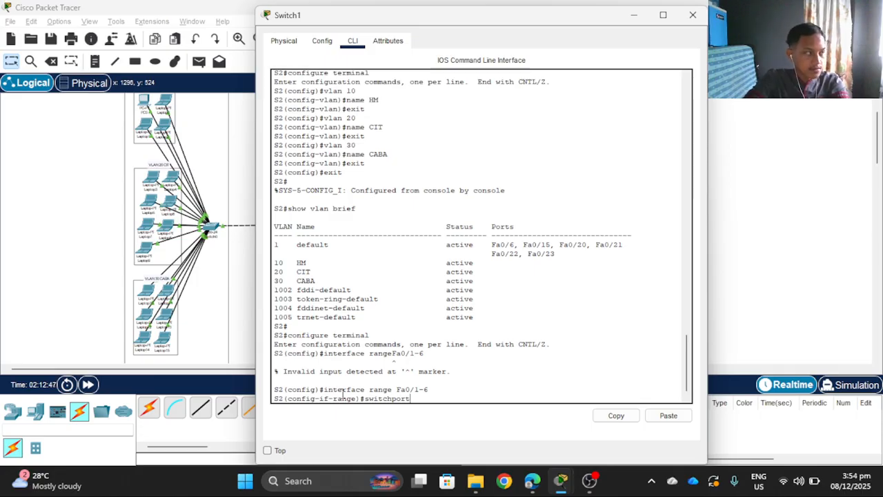
{"action": "type", "text": "mode "}
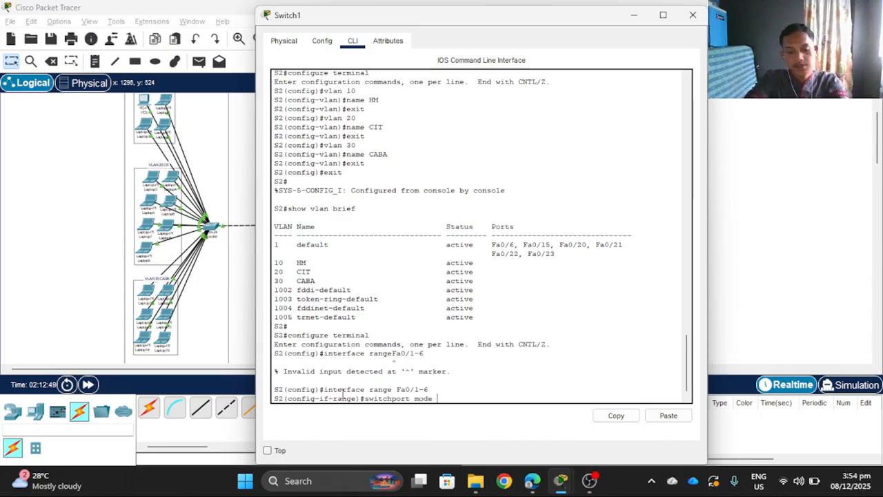
{"action": "type", "text": "access"}
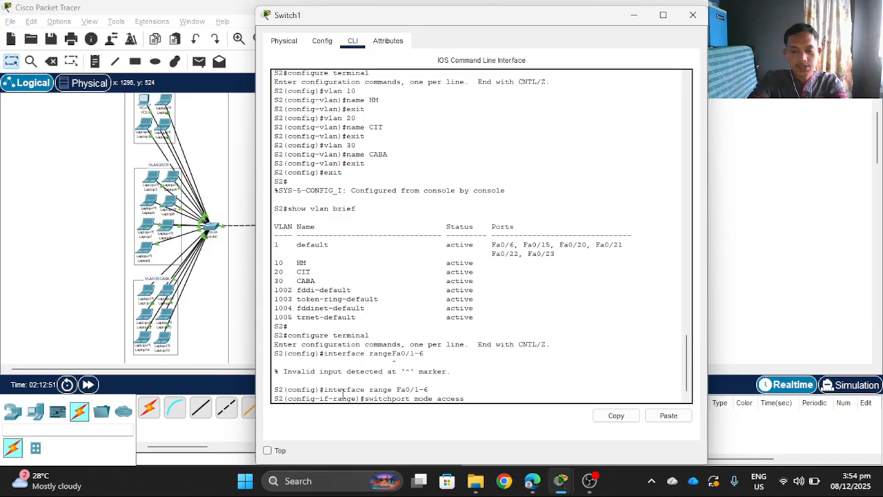
{"action": "key", "text": "Return"}
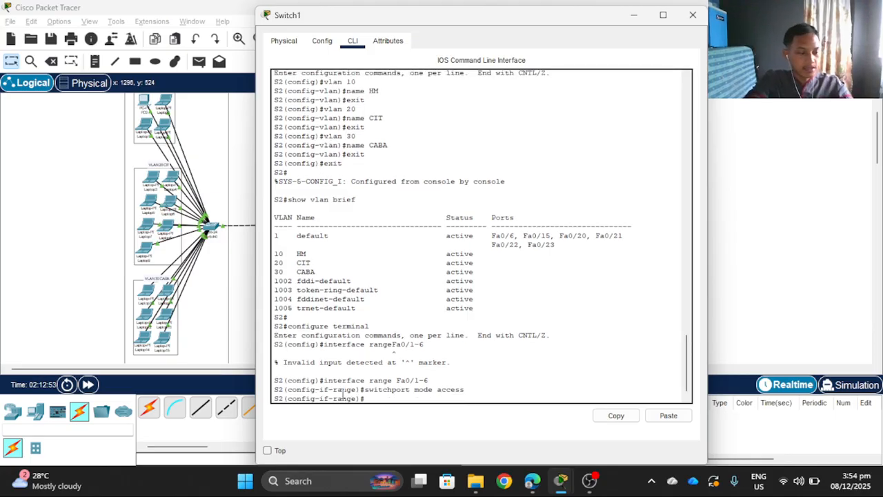
- Assign the selected port range to VLAN 10 with "switchport access vlan 10" and exit back to global configuration mode
{"action": "type", "text": "switch"}
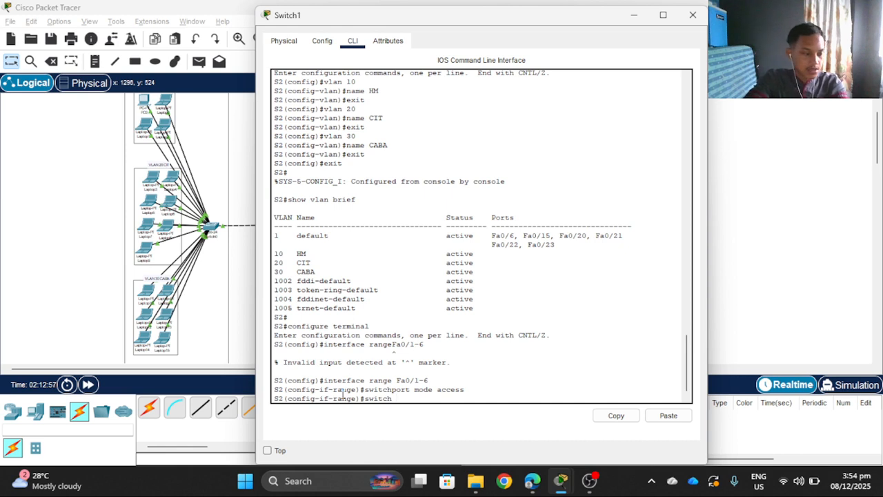
{"action": "type", "text": "port a"}
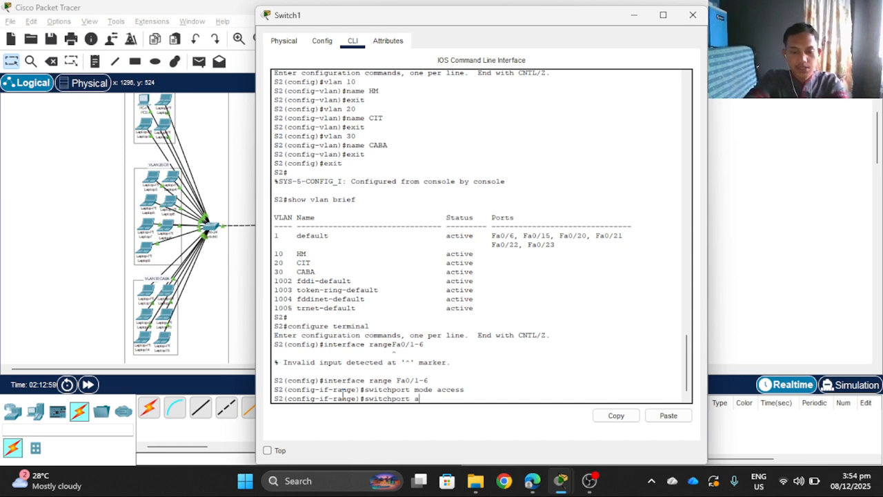
{"action": "type", "text": "ccess v"}
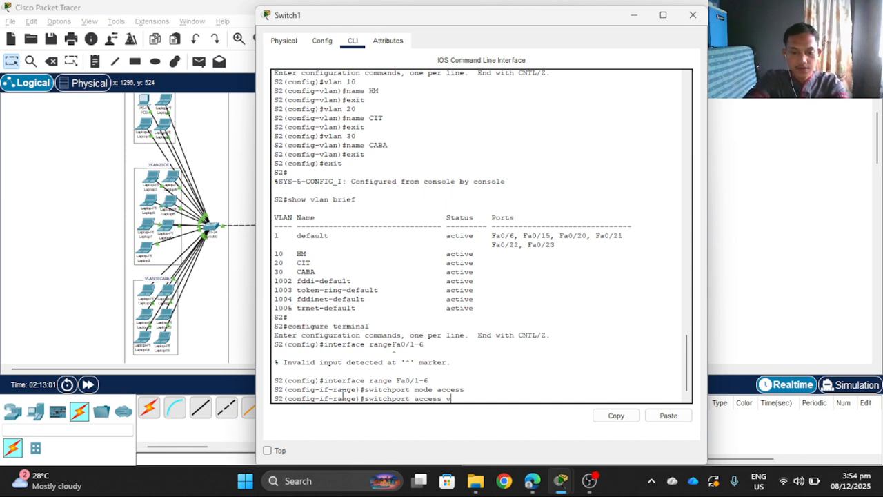
{"action": "type", "text": "lan 10"}
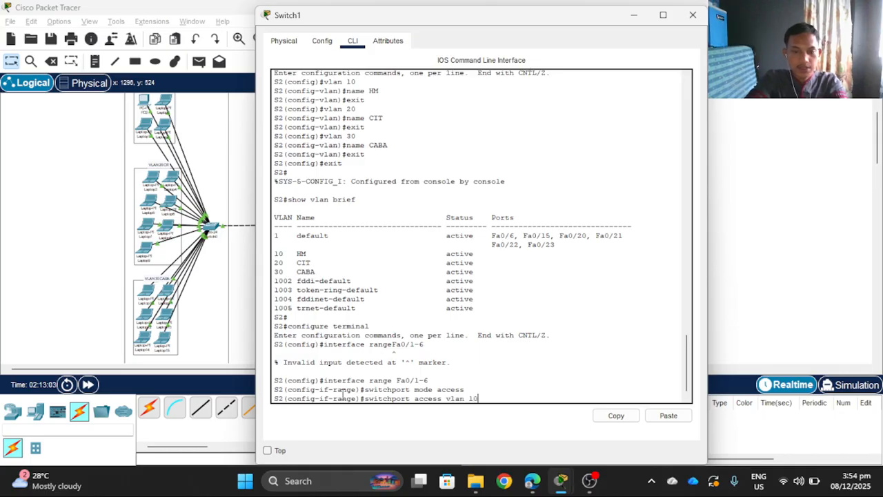
{"action": "key", "text": "Return"}
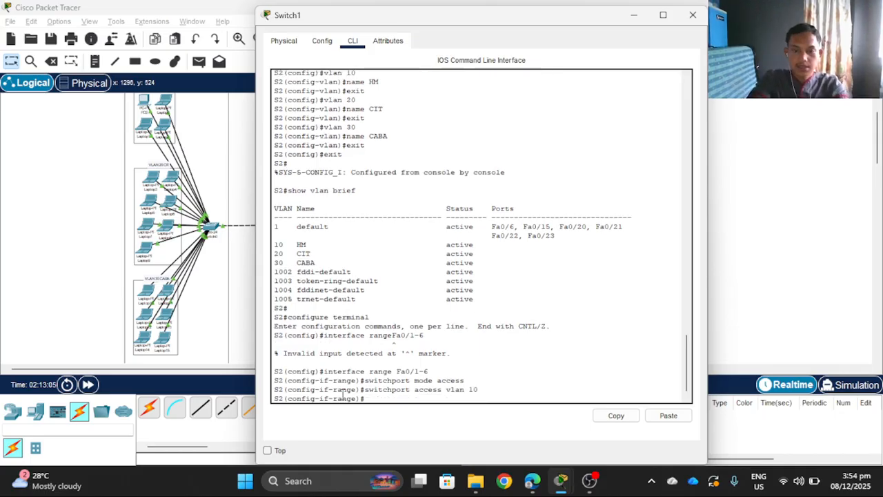
{"action": "type", "text": "exit"}
{"action": "key", "text": "Return"}
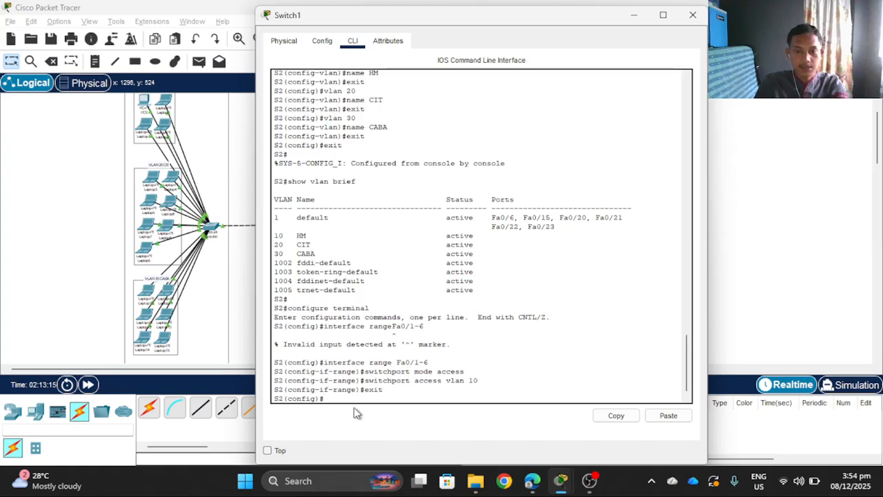
- Enter configuration for ports Fa0/7 to Fa0/15 with "interface range Fa0/7-15"
{"action": "type", "text": "interface"}
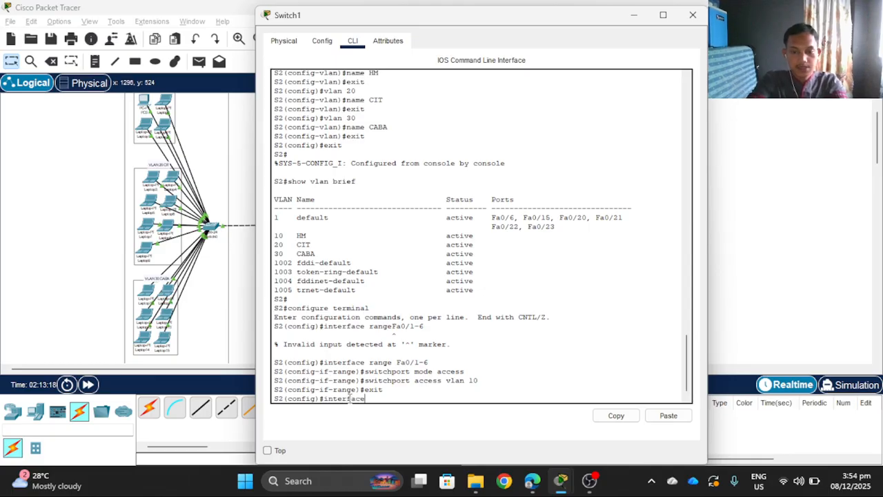
{"action": "key", "text": "Return"}
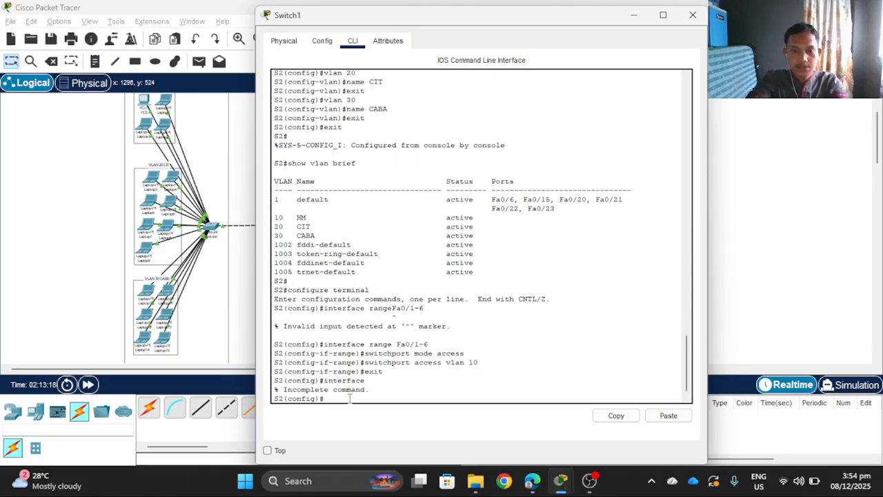
{"action": "type", "text": "in"}
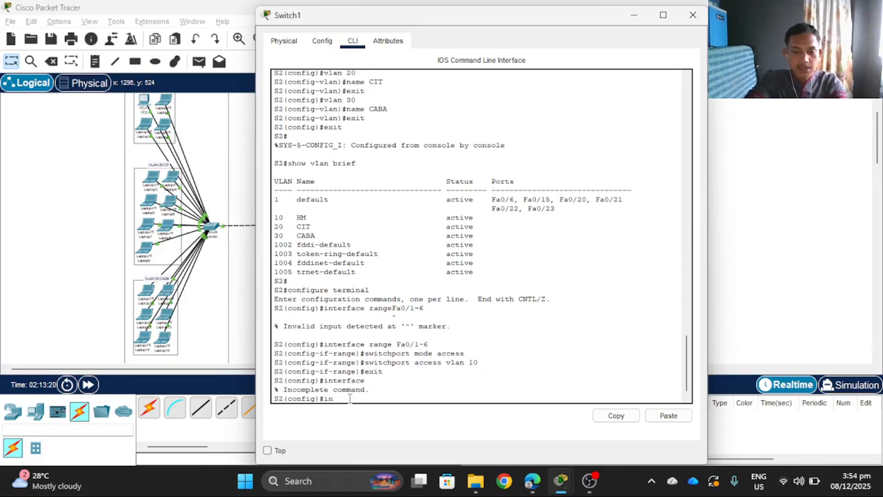
{"action": "type", "text": "terface "}
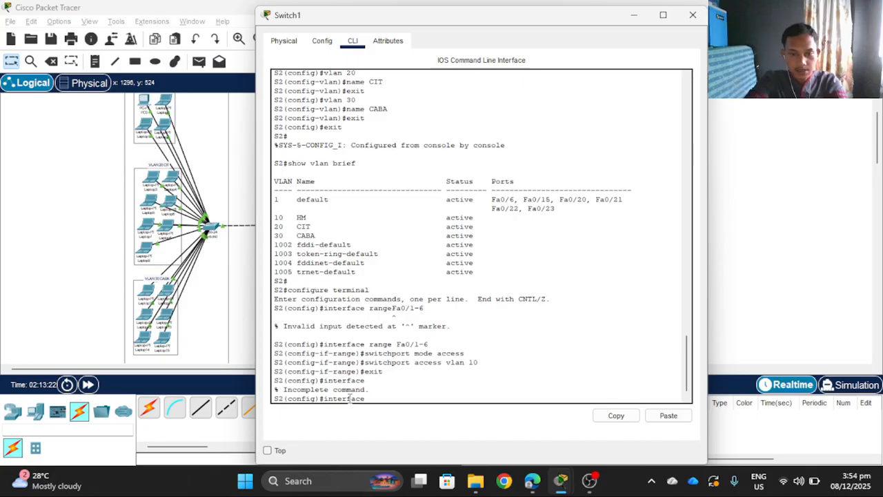
{"action": "type", "text": "range"}
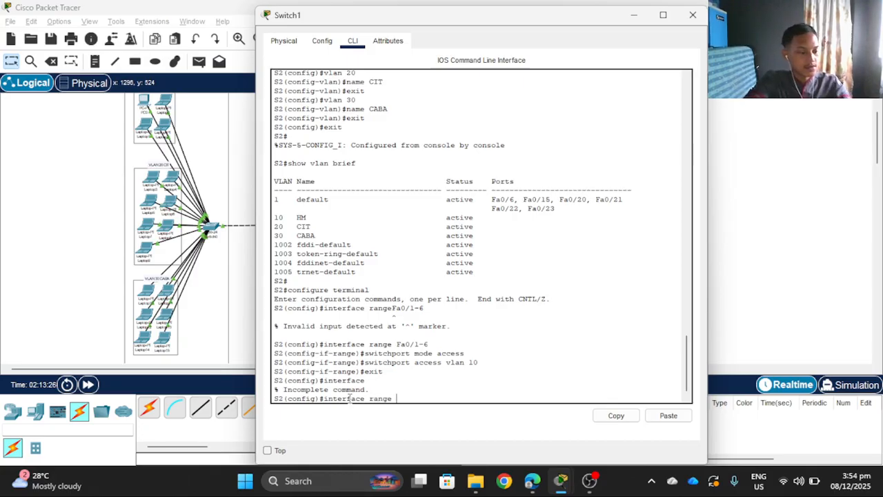
{"action": "type", "text": " Fa"}
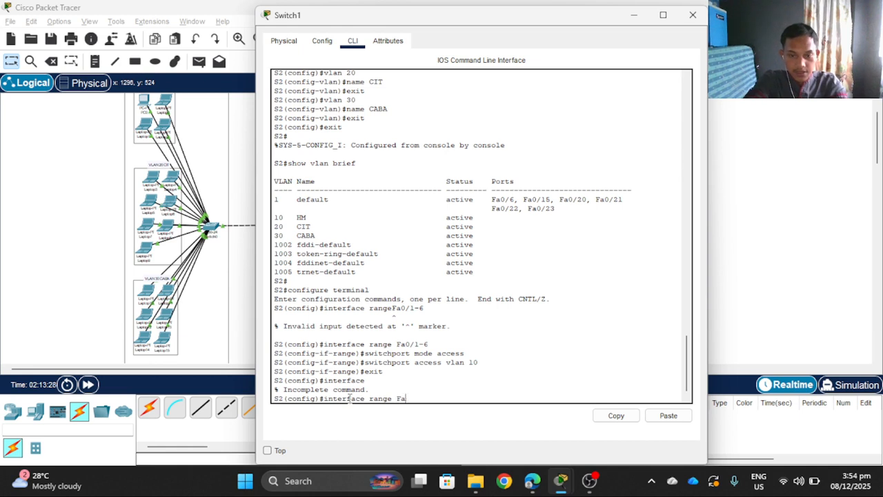
{"action": "type", "text": "0/"}
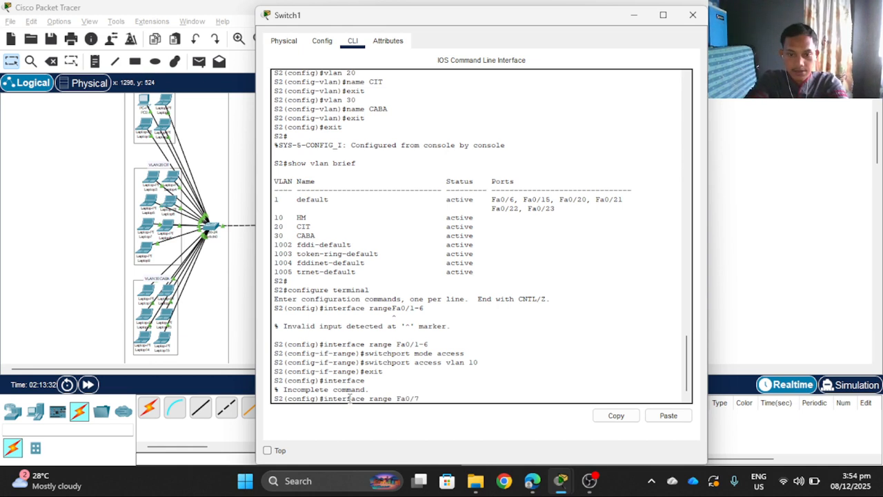
{"action": "type", "text": "7-15"}
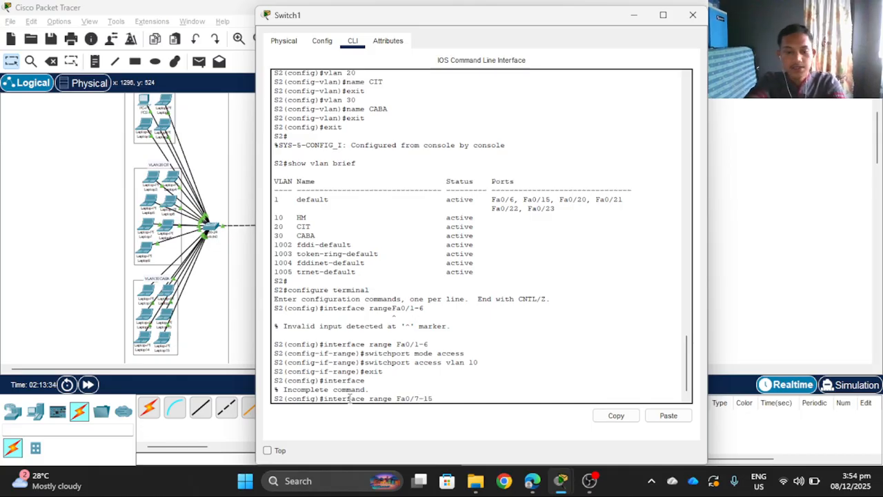
{"action": "key", "text": "Return"}
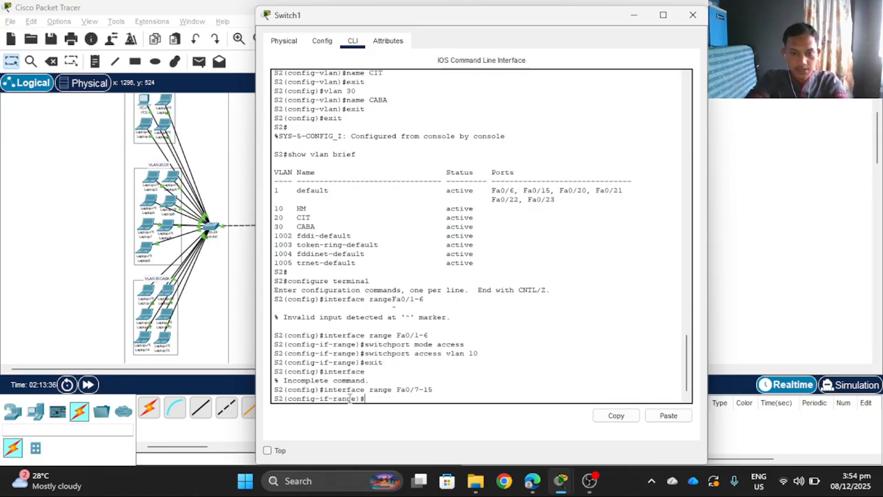
- Set ports Fa0/7 to Fa0/15 to access mode with "switchport mode access"
{"action": "type", "text": "swi"}
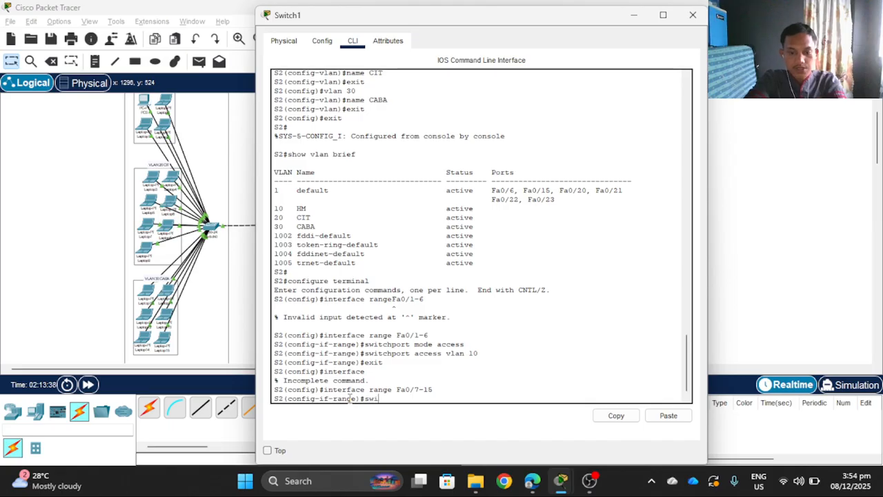
{"action": "type", "text": "tchport"}
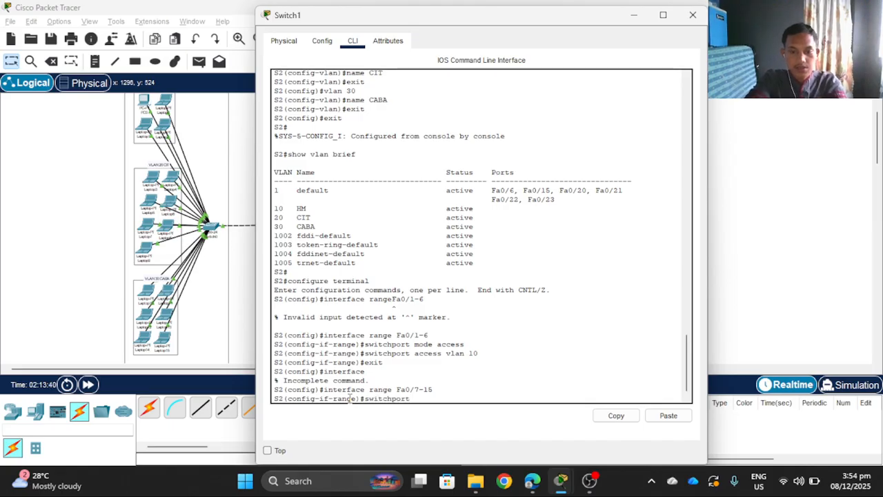
{"action": "type", "text": " access"}
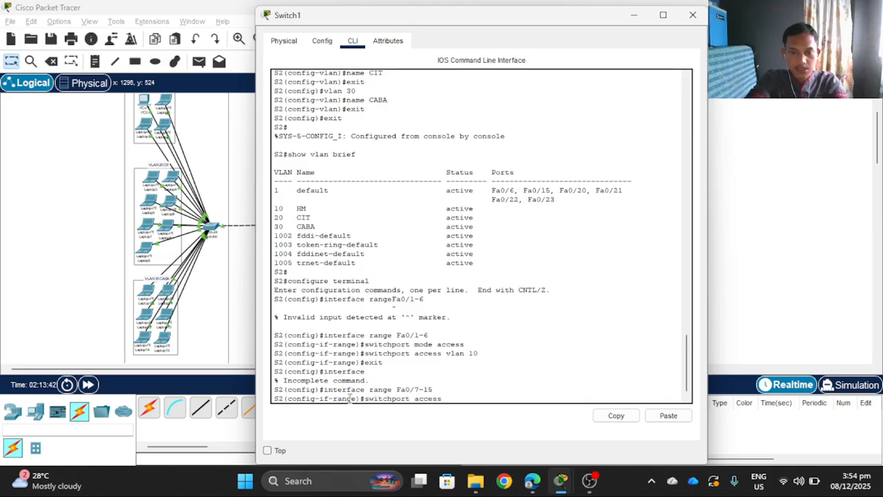
{"action": "key", "text": "BackSpace"}
{"action": "key", "text": "BackSpace"}
{"action": "key", "text": "BackSpace"}
{"action": "key", "text": "BackSpace"}
{"action": "key", "text": "BackSpace"}
{"action": "key", "text": "BackSpace"}
{"action": "key", "text": "BackSpace"}
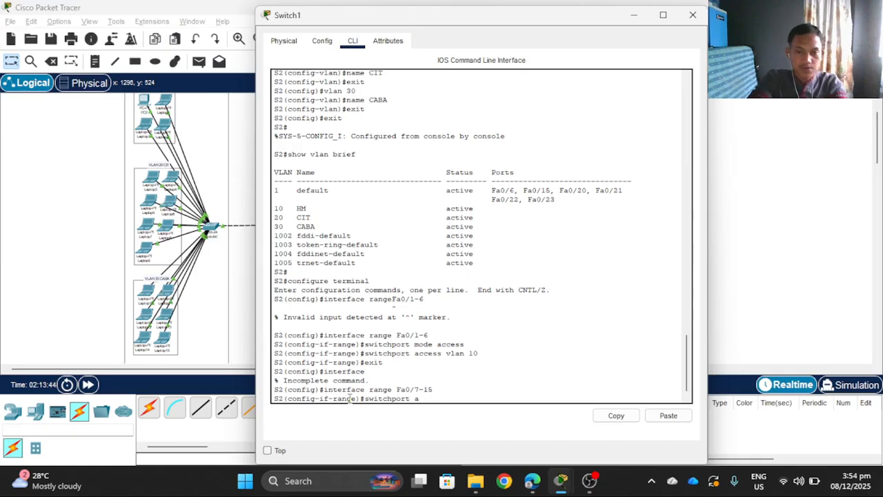
{"action": "type", "text": "mode ac"}
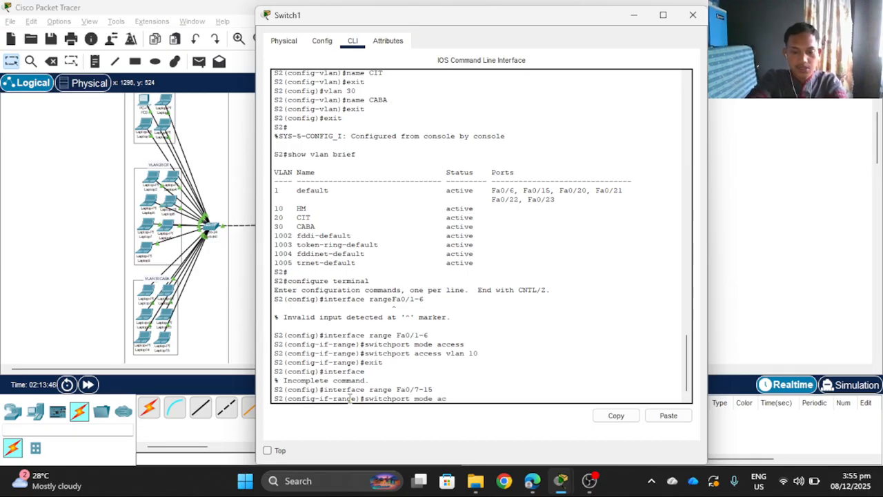
{"action": "type", "text": "cess"}
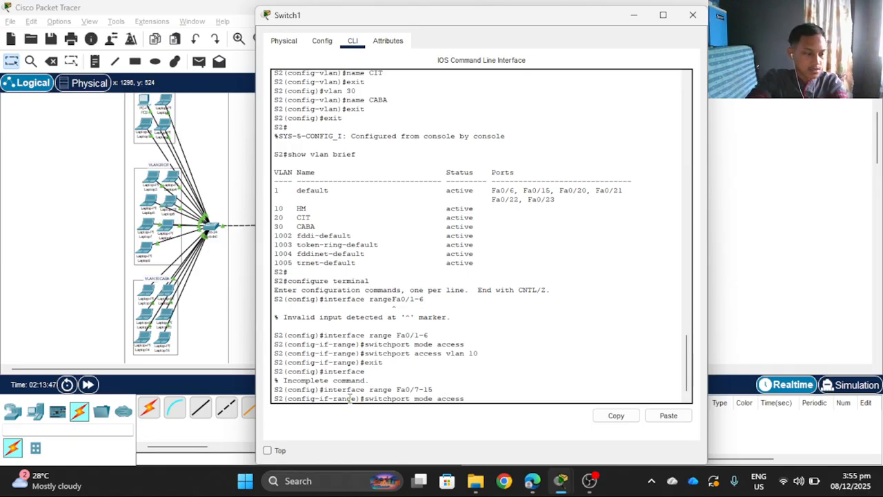
{"action": "key", "text": "Return"}
- Assign ports Fa0/7 to Fa0/15 to VLAN 20 with "switchport access vlan 20" and exit back to global configuration mode
{"action": "type", "text": "sw"}
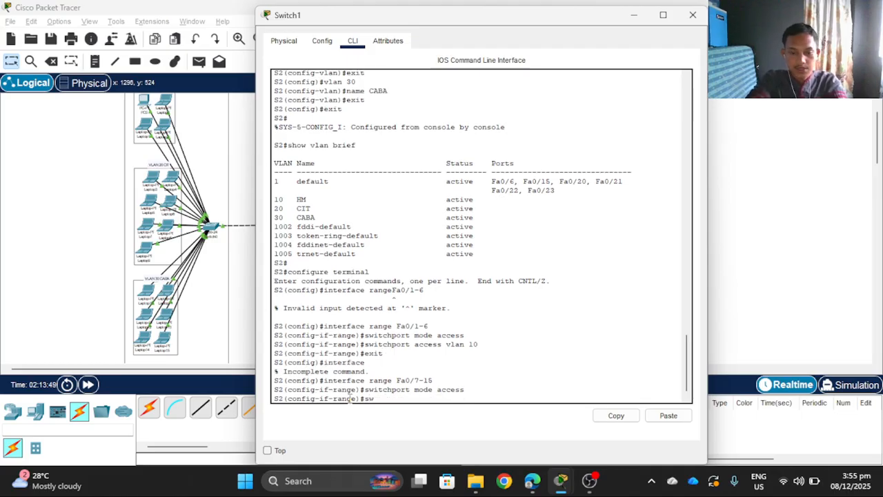
{"action": "type", "text": "itch "}
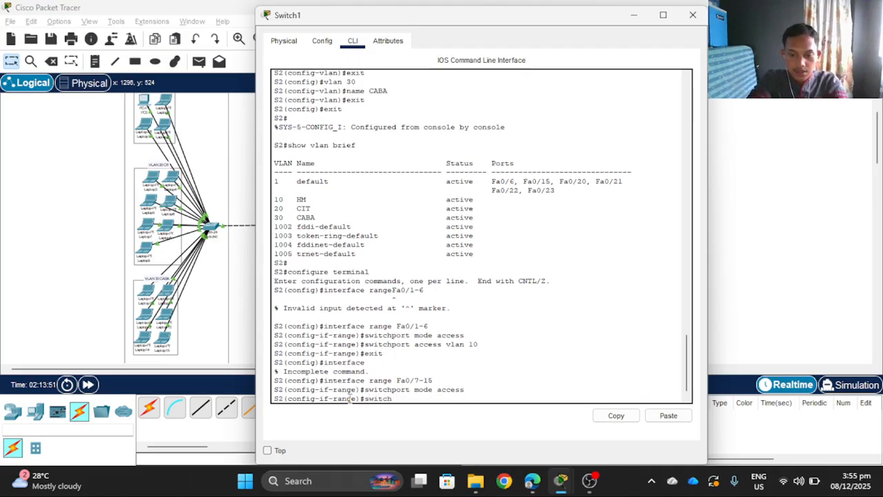
{"action": "type", "text": "port access"}
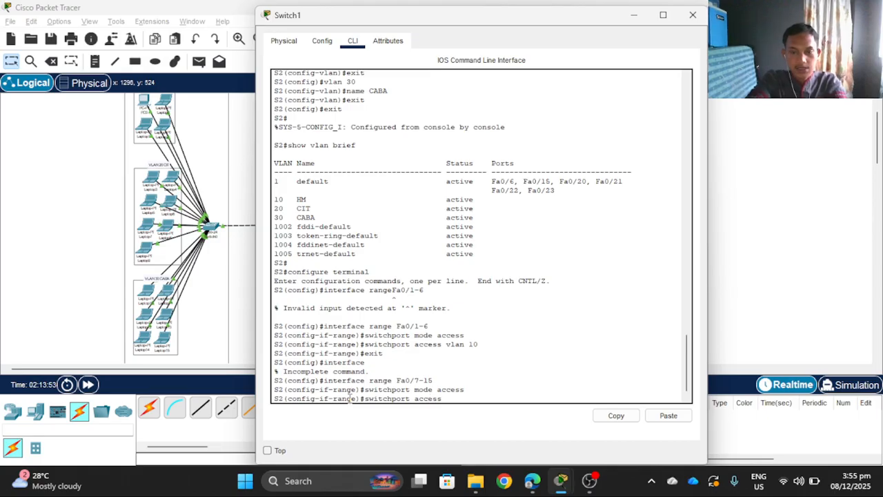
{"action": "type", "text": " vlan"}
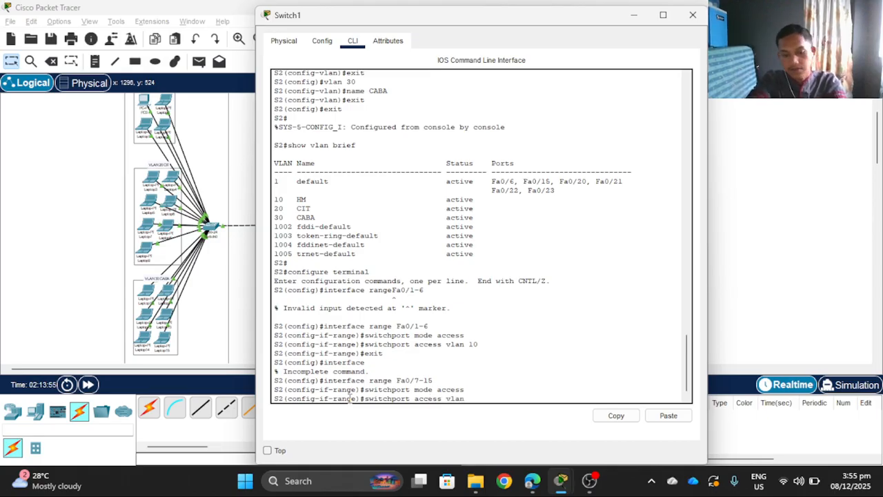
{"action": "type", "text": " 20"}
{"action": "key", "text": "Return"}
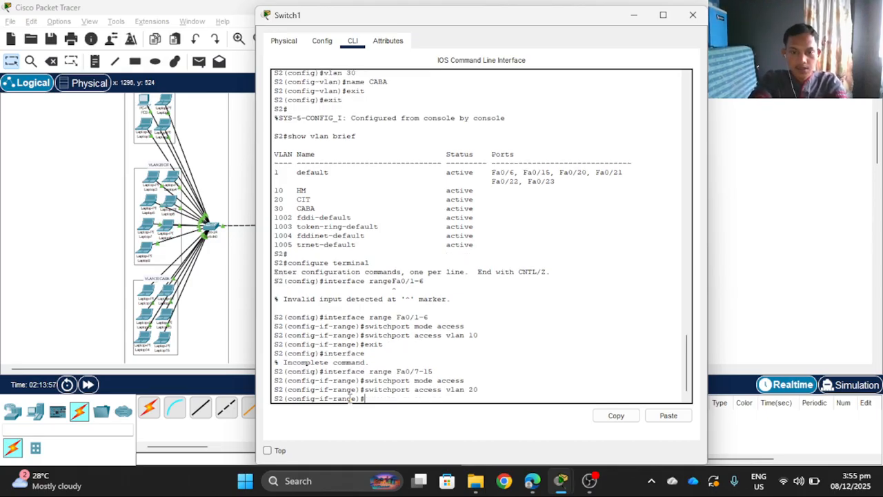
{"action": "type", "text": "exit"}
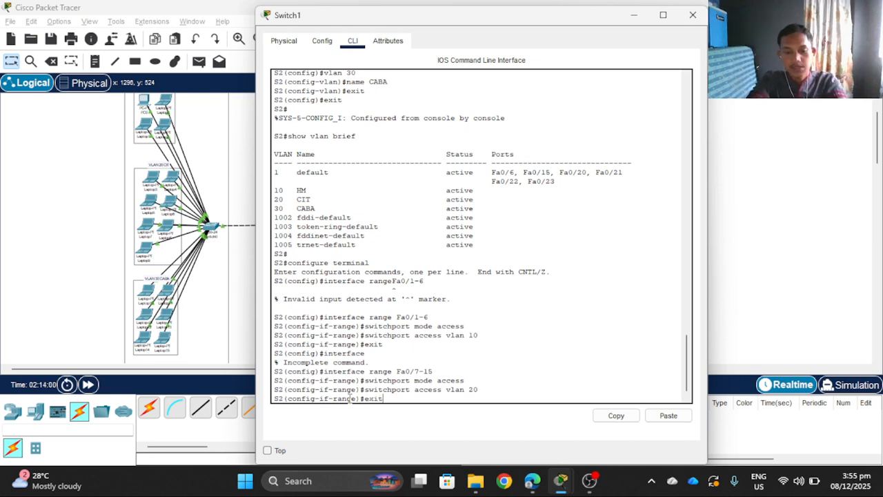
{"action": "key", "text": "Return"}
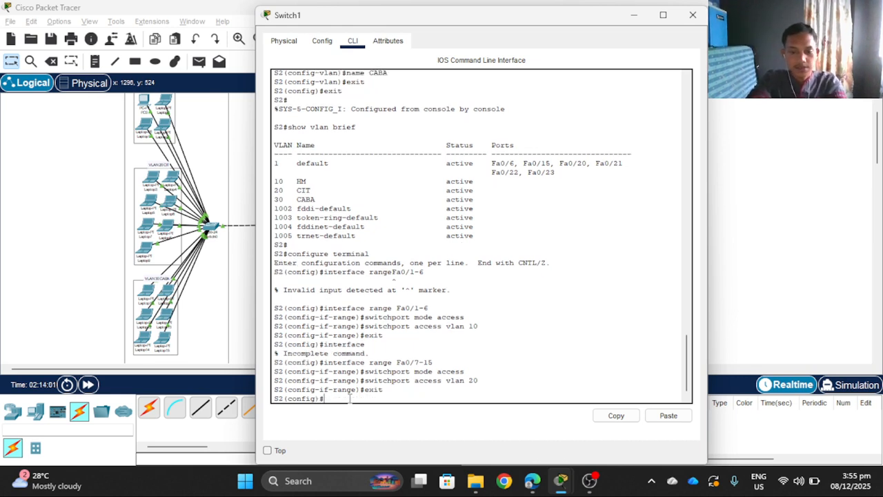
- Enter configuration for ports Fa0/16 to Fa0/21 with "interface range Fa0/16-21"
{"action": "type", "text": "inter"}
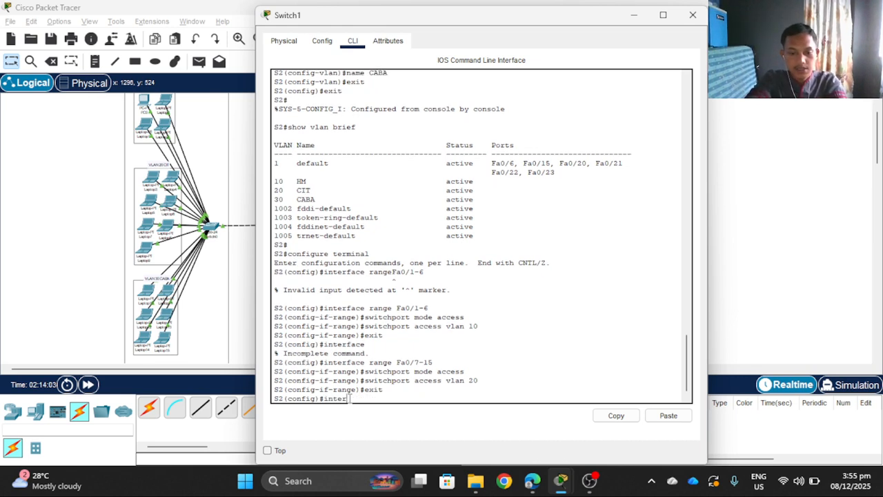
{"action": "type", "text": "face range"}
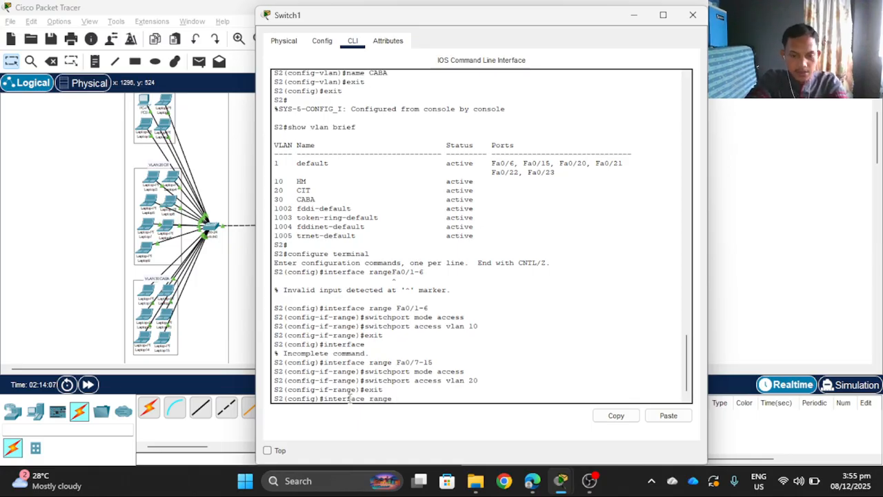
{"action": "type", "text": " Fa0"}
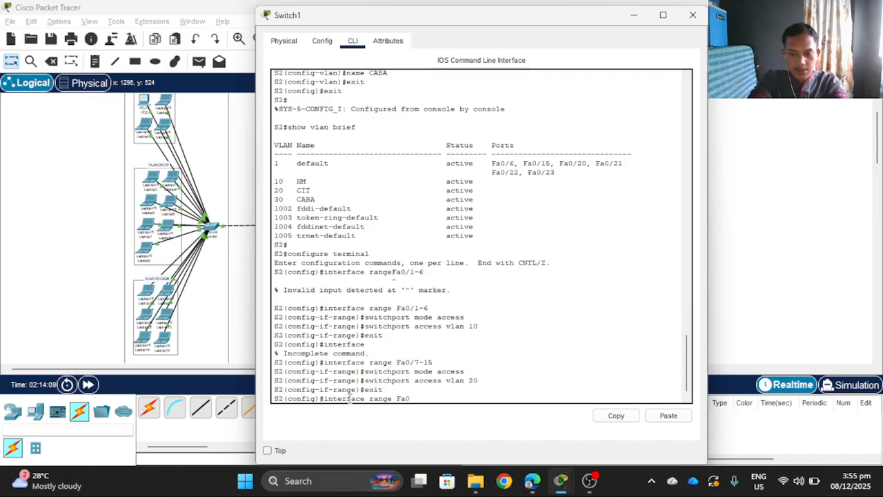
{"action": "type", "text": "/"}
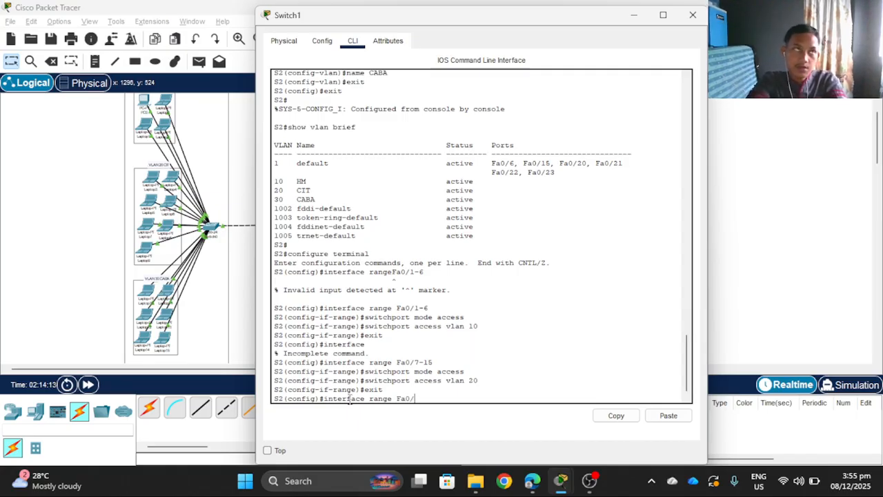
{"action": "type", "text": "16"}
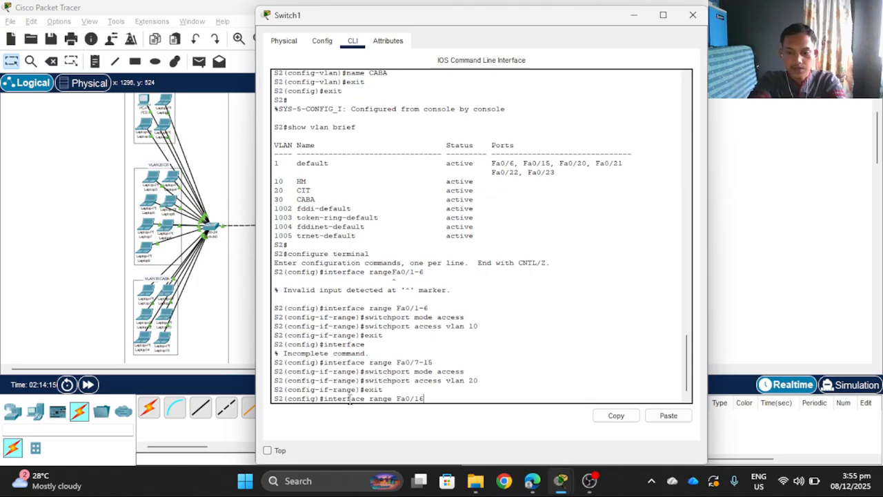
{"action": "type", "text": "-21"}
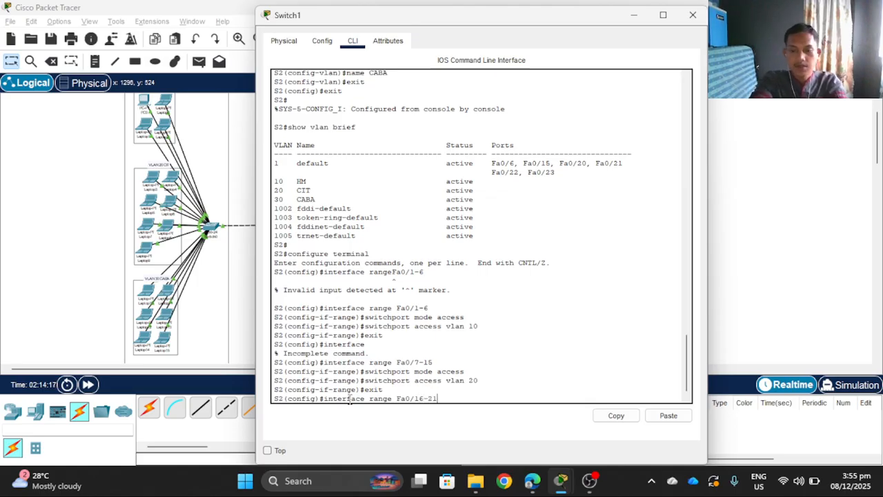
{"action": "key", "text": "Return"}
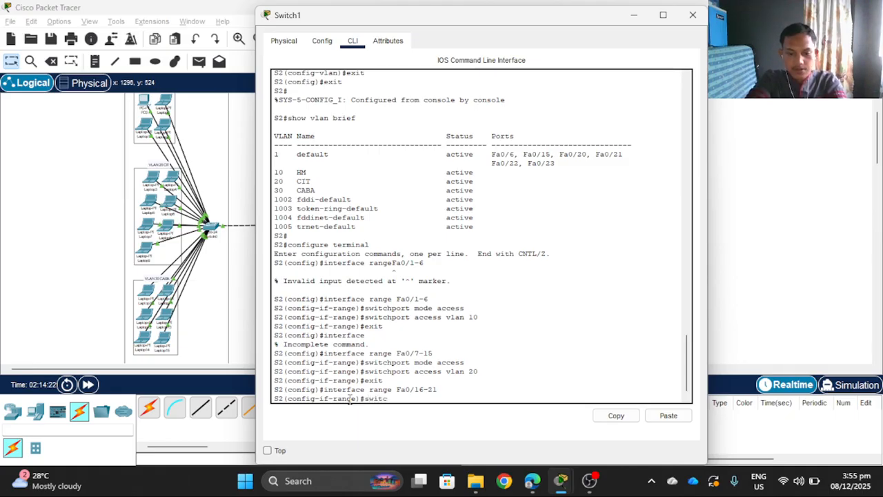
- Set ports Fa0/16 to Fa0/21 to access mode with "switchport mode access"
{"action": "type", "text": "switchport "}
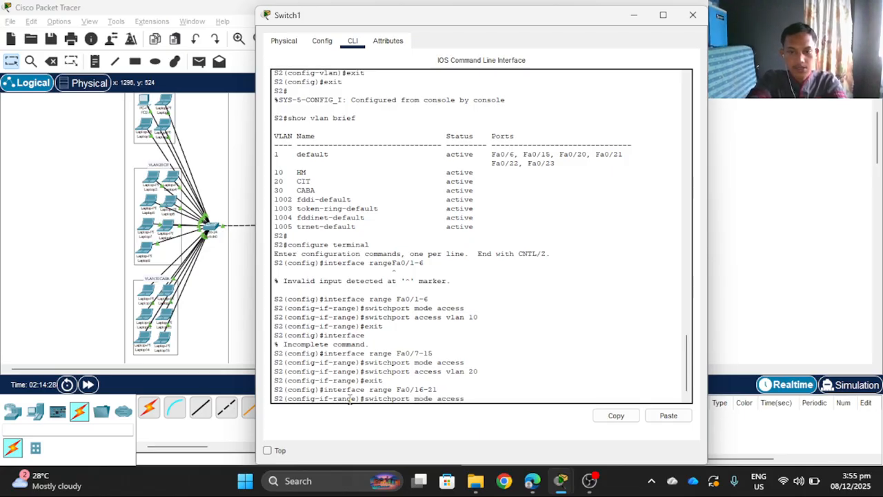
{"action": "type", "text": "mode access"}
{"action": "key", "text": "Return"}
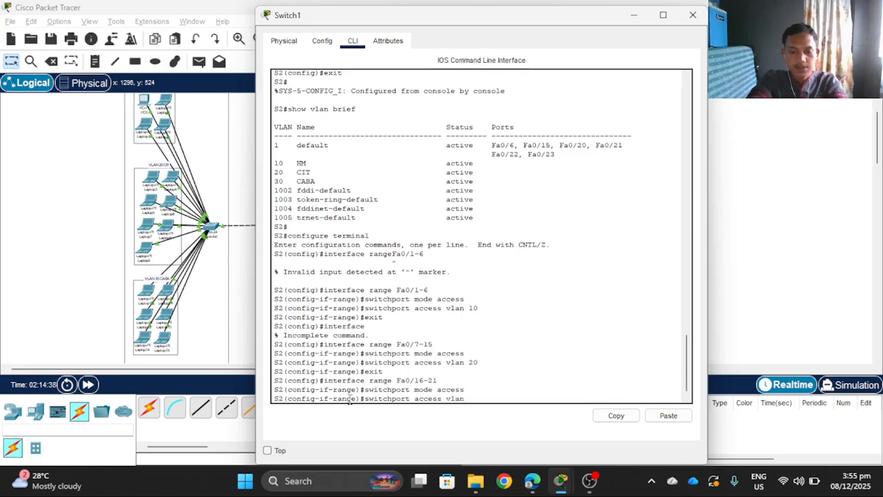
- Assign ports Fa0/16 to Fa0/21 to VLAN 30 with "switchport access vlan 30" and exit back to privileged EXEC mode
{"action": "key", "text": "Return"}
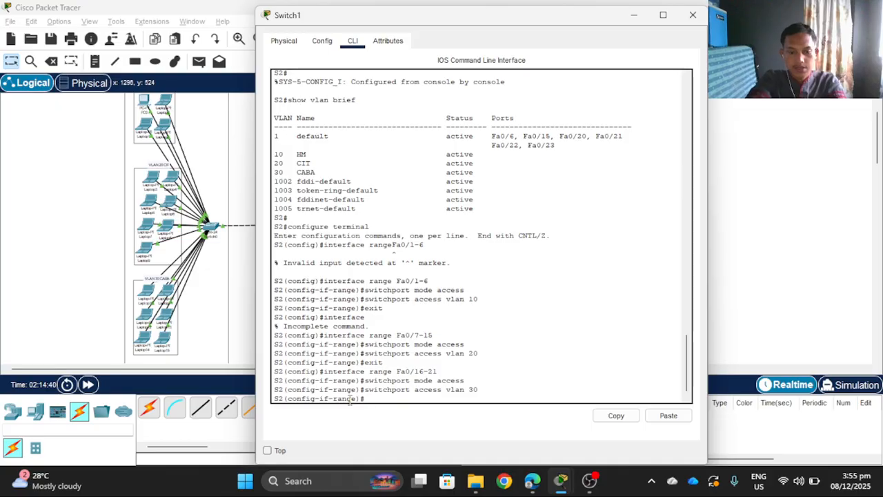
{"action": "key", "text": "Return"}
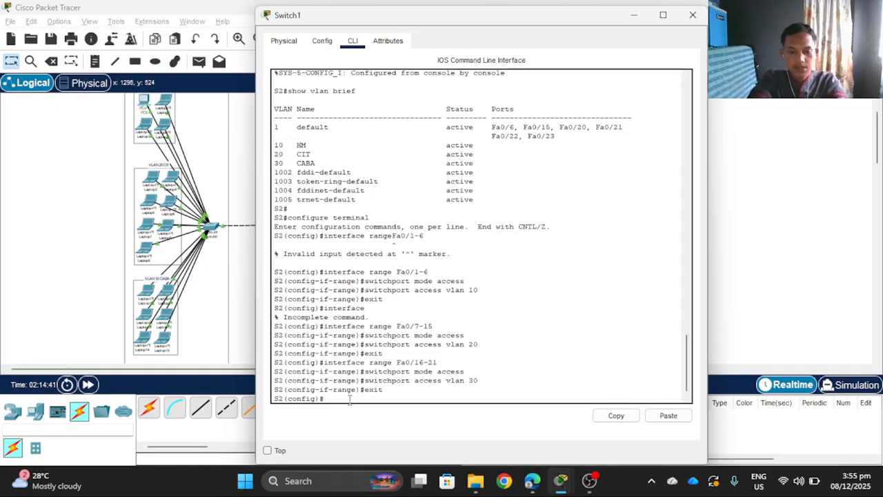
{"action": "type", "text": "exit"}
{"action": "key", "text": "Return"}
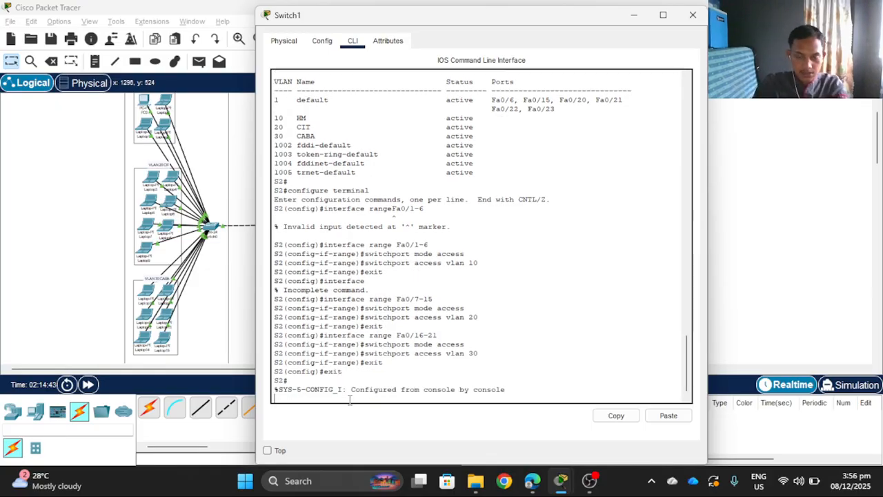
{"action": "key", "text": "Return"}
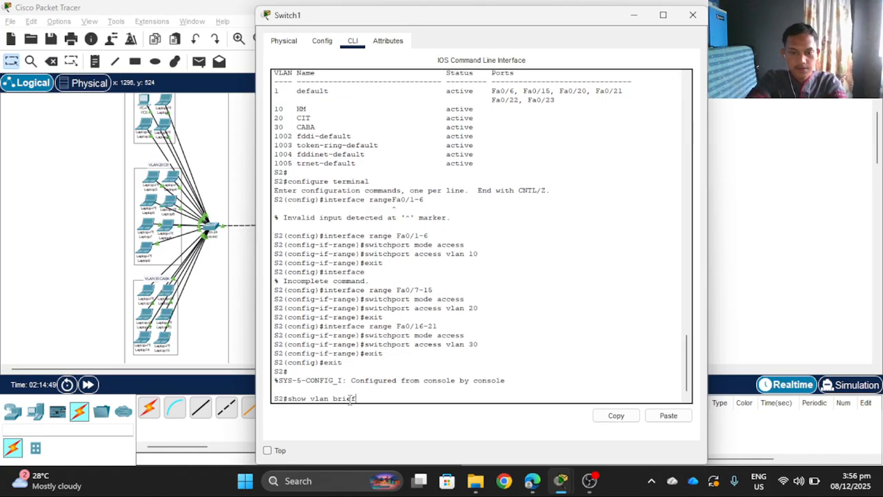
- Check switch S2's VLAN port assignments with "show vlan brief" and close the switch's configuration window
{"action": "type", "text": "show vlan brief"}
{"action": "key", "text": "Return"}
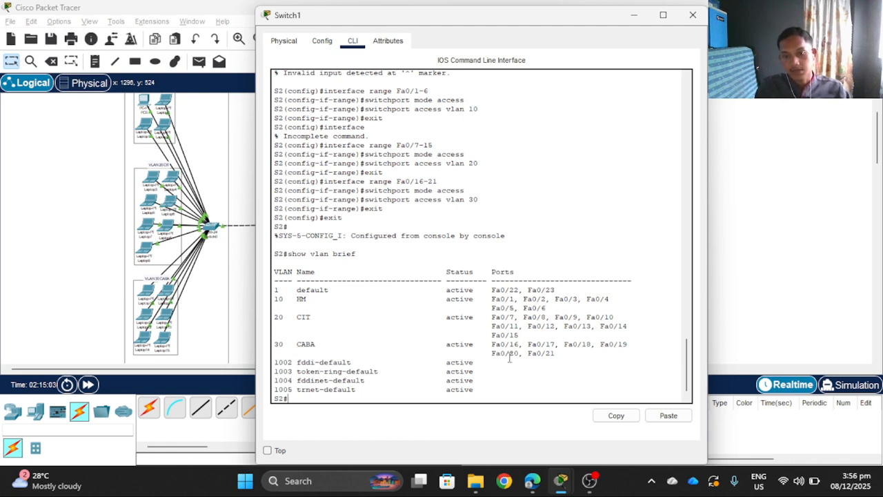
{"action": "scroll", "coordinate": [364, 382], "scroll_direction": "down", "scroll_amount": 1}
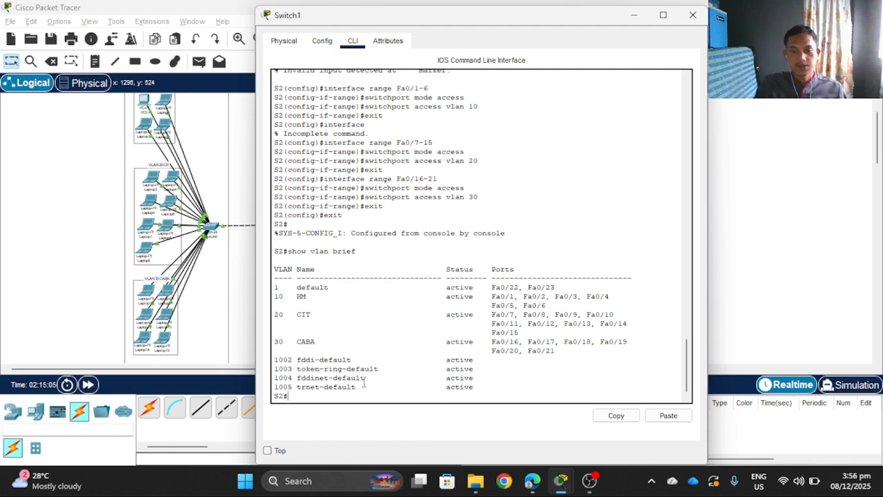
{"action": "left_click", "coordinate": [692, 14]}
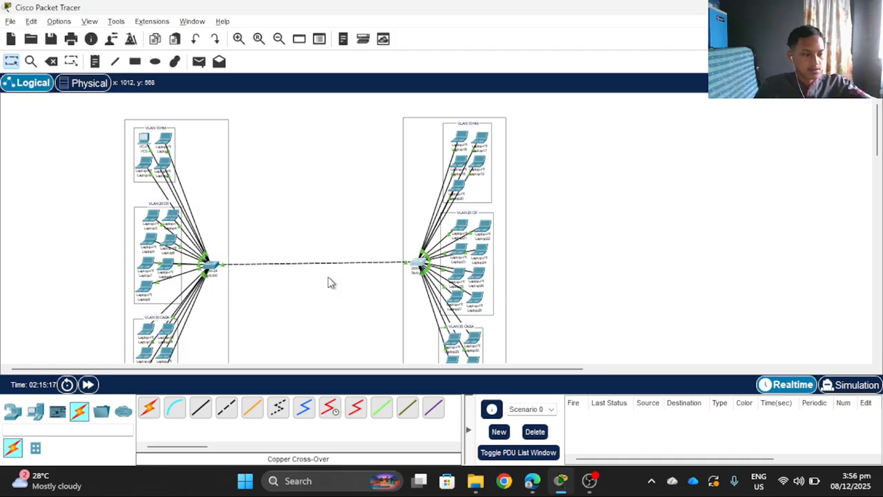
- Switch to simulation mode and disable all IPv4 event filters: ARP, DNS, ICMP, BGP, EIGRP, OSPF, DHCP, HSRP and RIP
{"action": "left_click", "coordinate": [853, 385]}
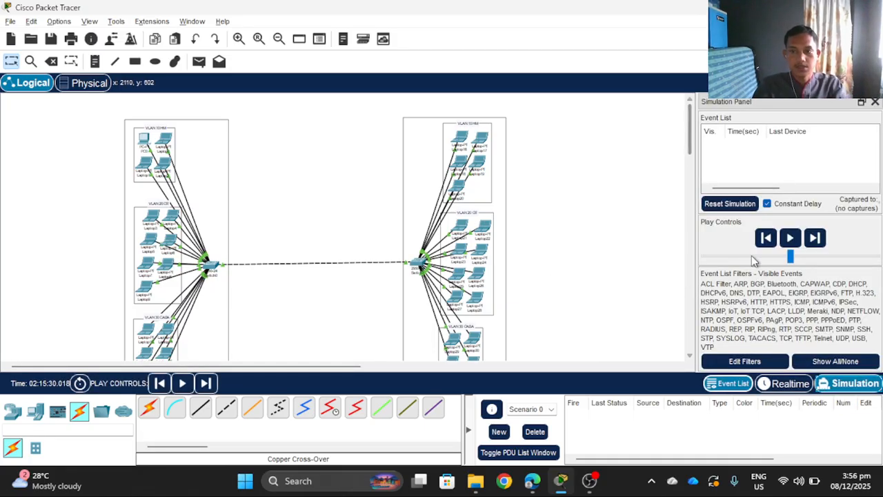
{"action": "left_click", "coordinate": [733, 360]}
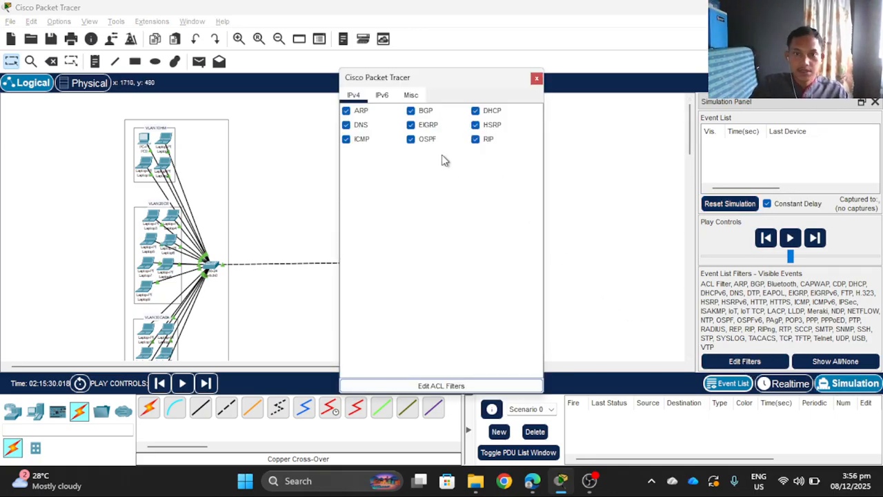
{"action": "left_click", "coordinate": [346, 111]}
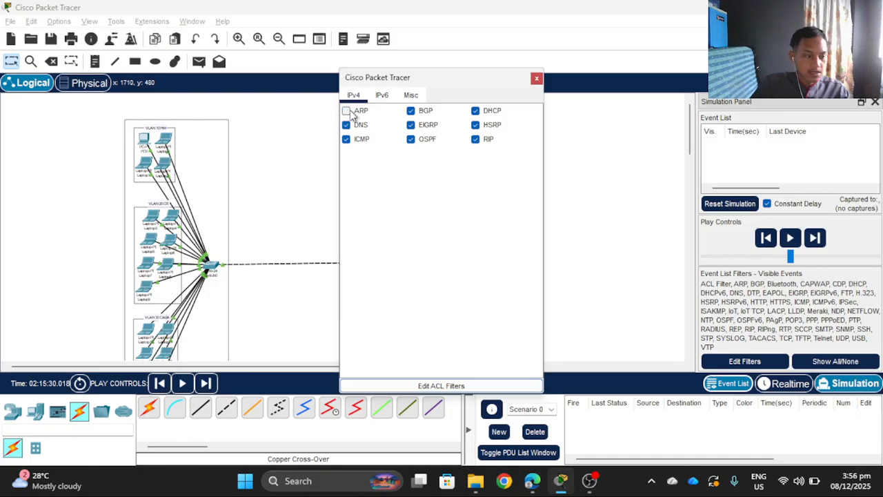
{"action": "left_click", "coordinate": [346, 139]}
{"action": "left_click", "coordinate": [346, 125]}
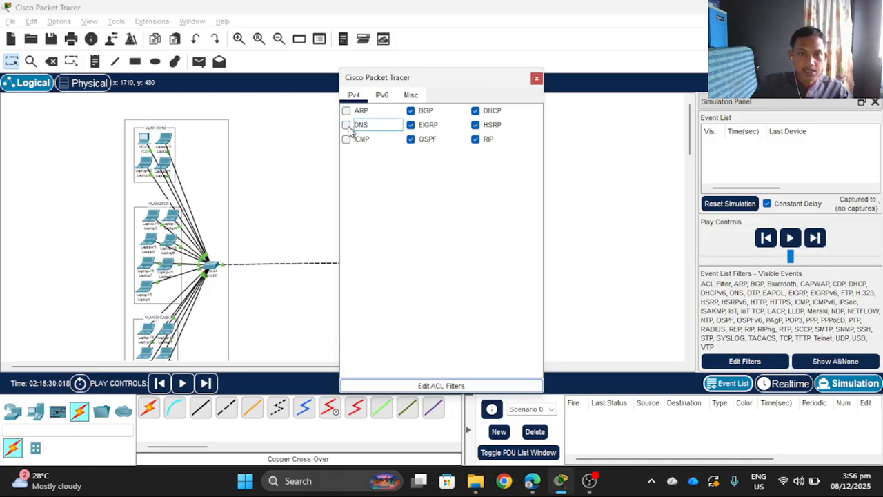
{"action": "left_click", "coordinate": [411, 111]}
{"action": "left_click", "coordinate": [411, 125]}
{"action": "left_click", "coordinate": [411, 139]}
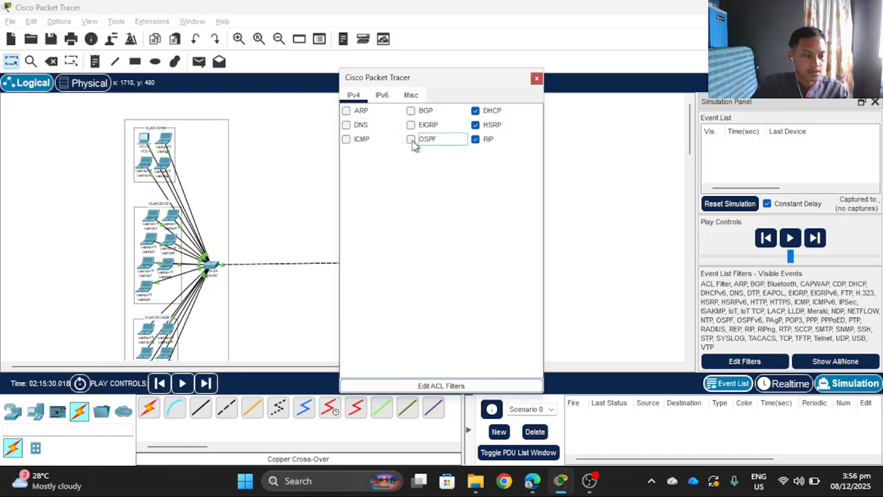
{"action": "left_click", "coordinate": [482, 111]}
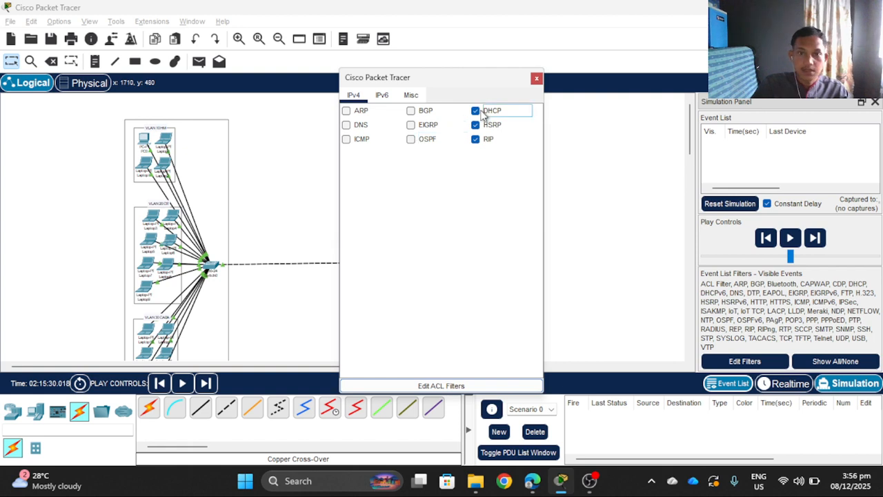
{"action": "left_click", "coordinate": [476, 124]}
{"action": "left_click", "coordinate": [475, 111]}
{"action": "left_click", "coordinate": [475, 139]}
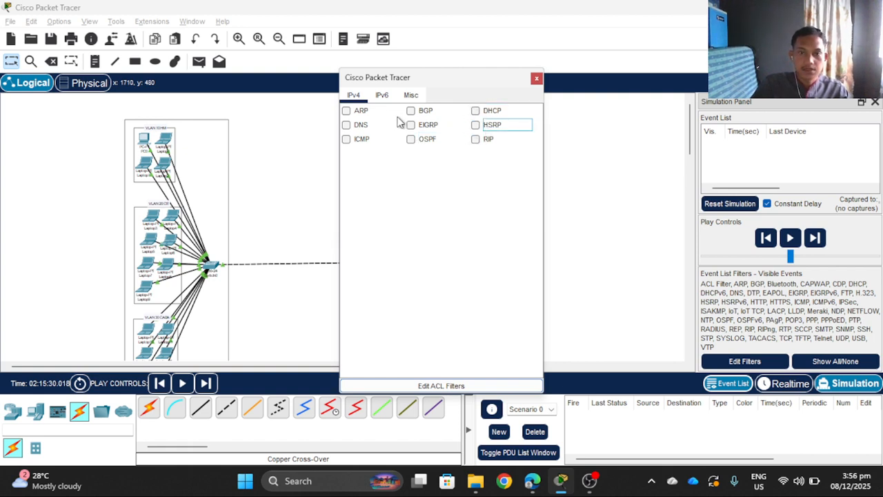
- Disable all IPv6 event filters: DHCPv6, ICMPv6, RIPng, EIGRPv6, NDP, HSRPv6 and OSPFv6
{"action": "left_click", "coordinate": [382, 96]}
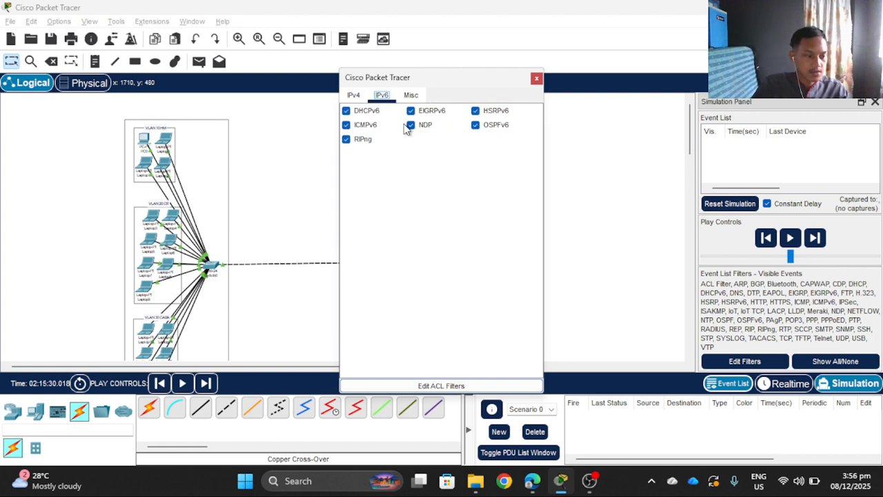
{"action": "left_click", "coordinate": [347, 111]}
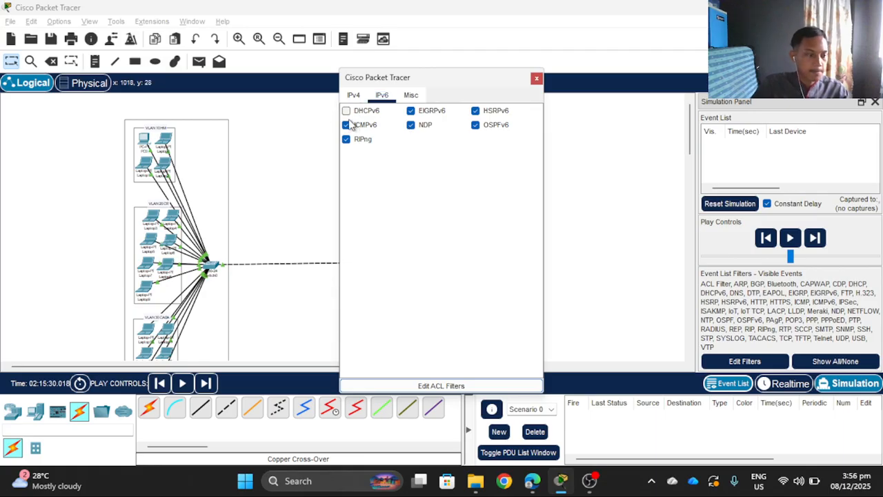
{"action": "left_click", "coordinate": [348, 113]}
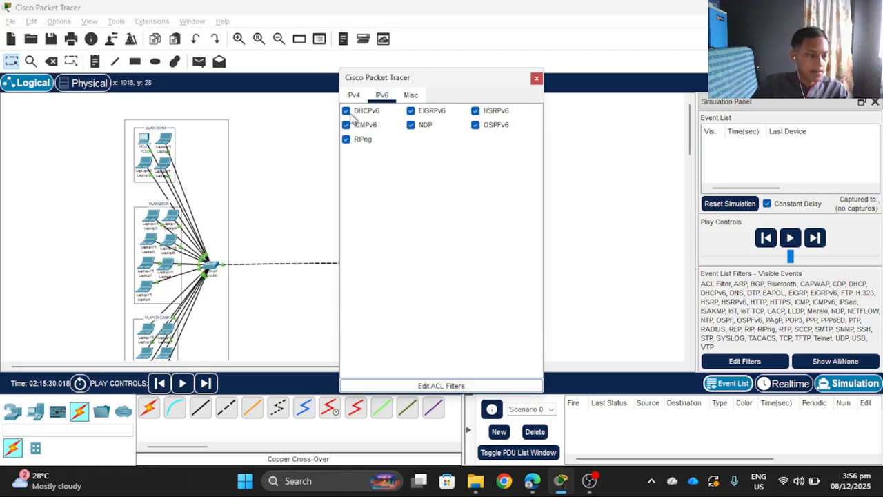
{"action": "left_click", "coordinate": [347, 112]}
{"action": "left_click", "coordinate": [346, 125]}
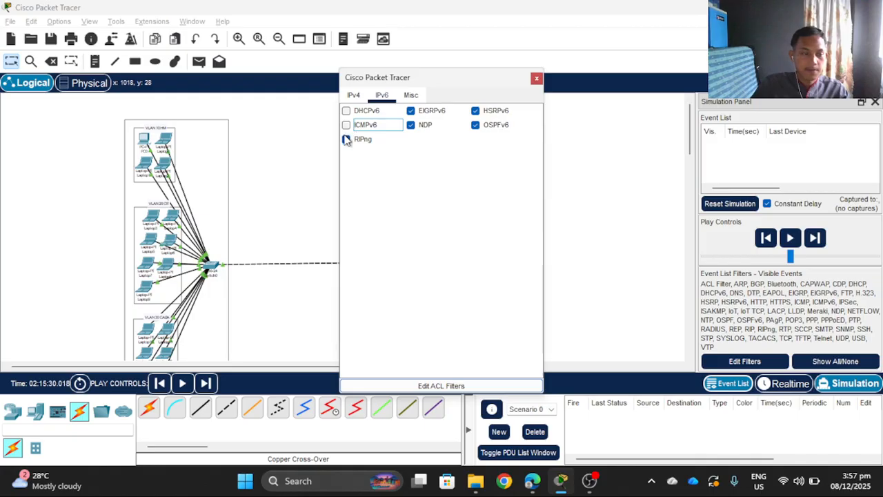
{"action": "left_click", "coordinate": [346, 140]}
{"action": "left_click", "coordinate": [408, 112]}
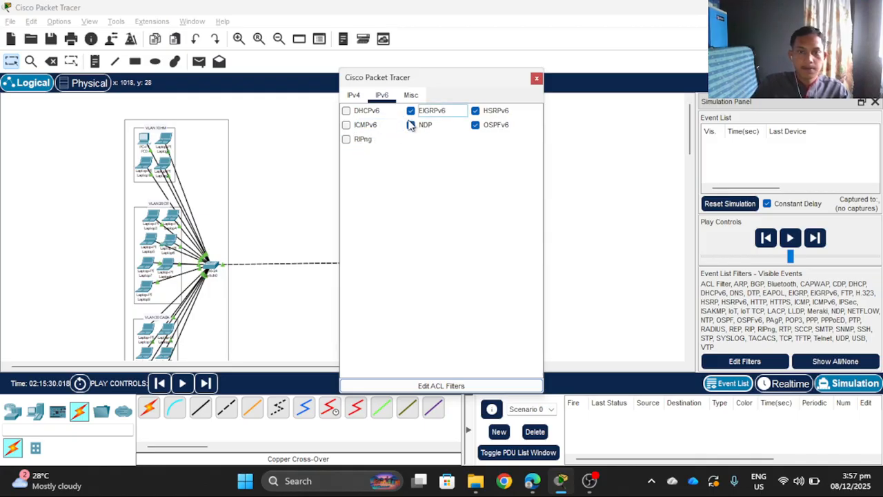
{"action": "left_click", "coordinate": [410, 125]}
{"action": "left_click", "coordinate": [411, 112]}
{"action": "left_click", "coordinate": [475, 111]}
{"action": "left_click", "coordinate": [475, 125]}
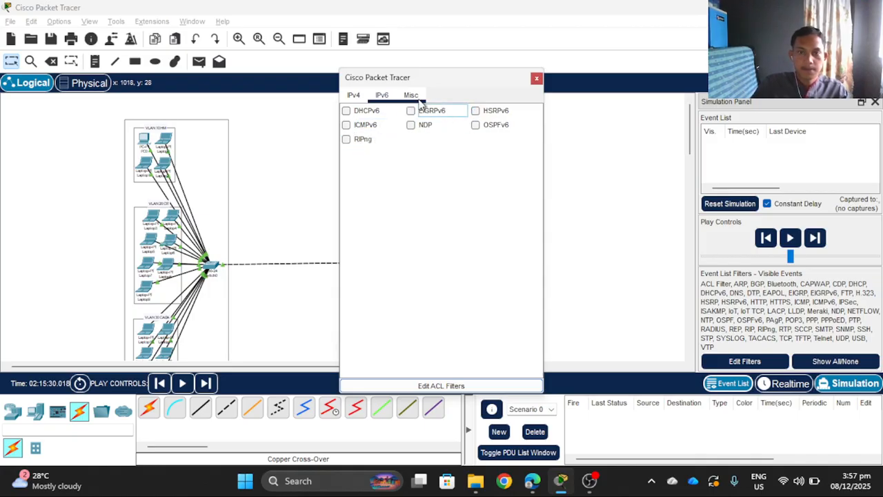
- Disable the miscellaneous event filters ACL Filter, Bluetooth, CDP, FTP, HTTPS, IoT and LLDP
{"action": "left_click", "coordinate": [411, 96]}
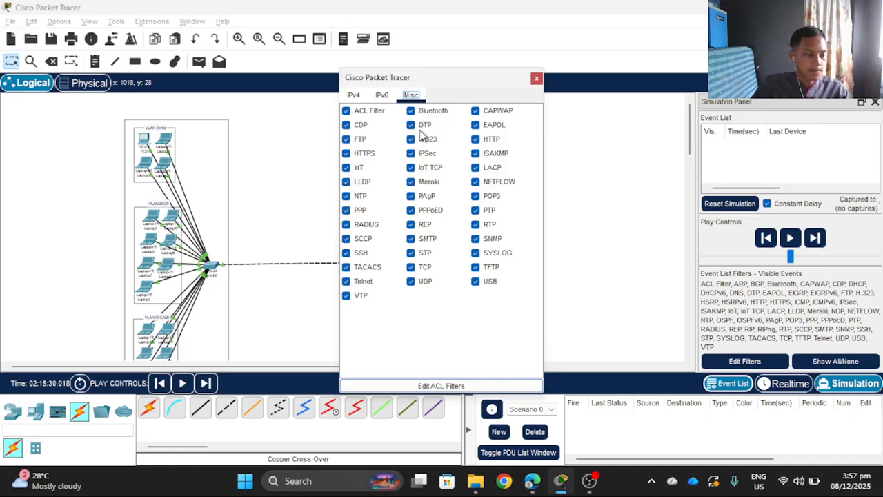
{"action": "left_click", "coordinate": [537, 78]}
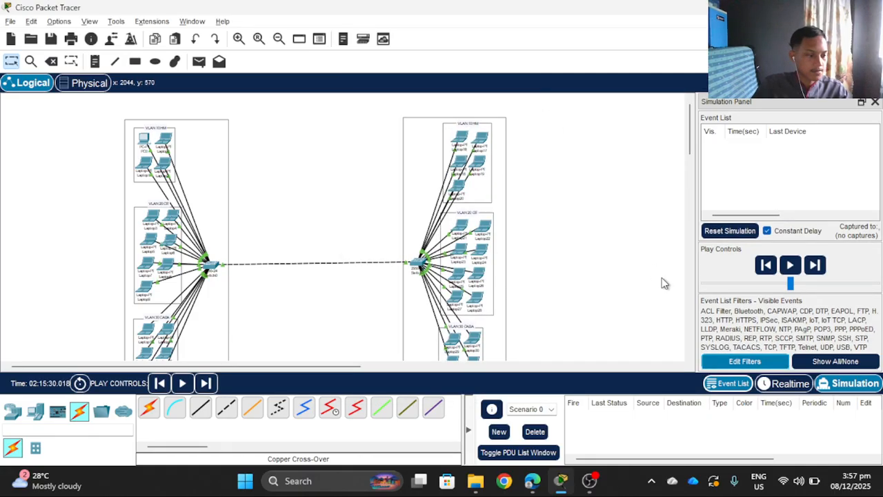
{"action": "left_click", "coordinate": [747, 359]}
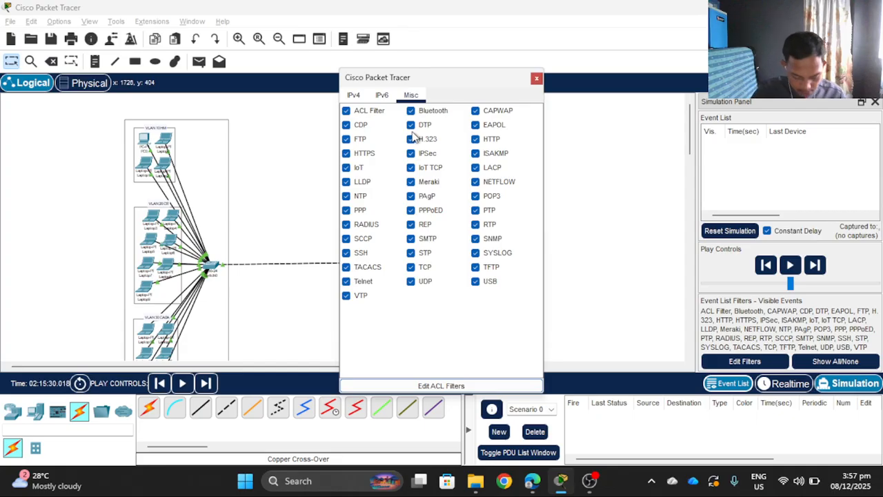
{"action": "left_click", "coordinate": [352, 114]}
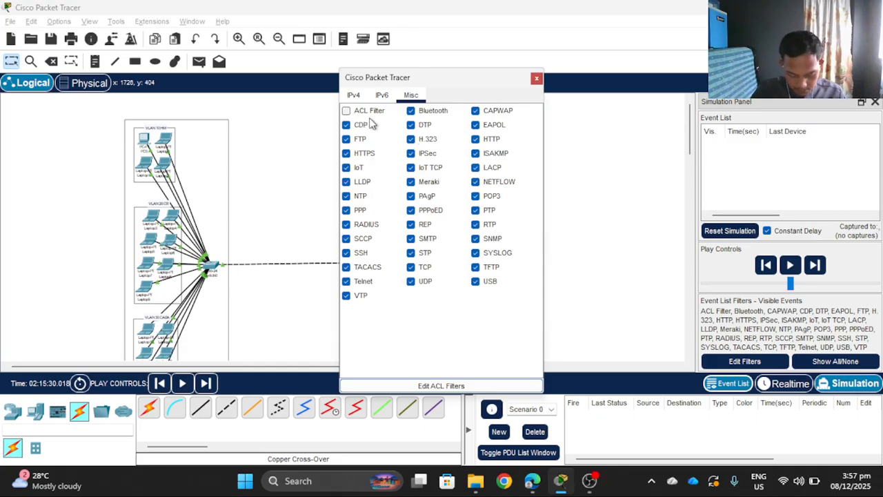
{"action": "left_click", "coordinate": [411, 111]}
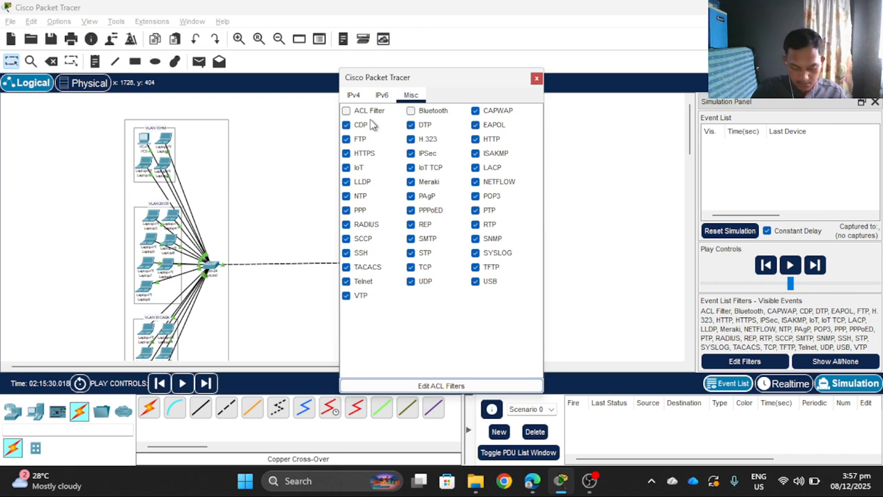
{"action": "left_click", "coordinate": [345, 124]}
{"action": "left_click", "coordinate": [346, 139]}
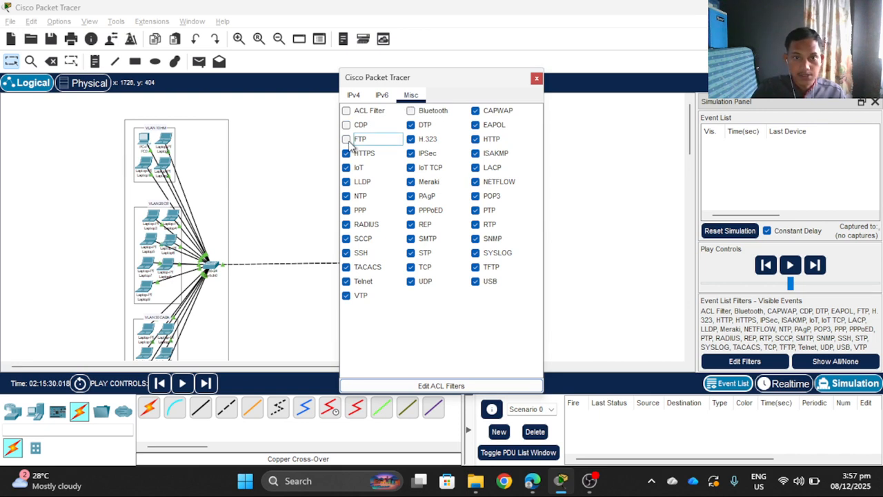
{"action": "left_click", "coordinate": [345, 153]}
{"action": "left_click", "coordinate": [346, 167]}
{"action": "left_click", "coordinate": [346, 181]}
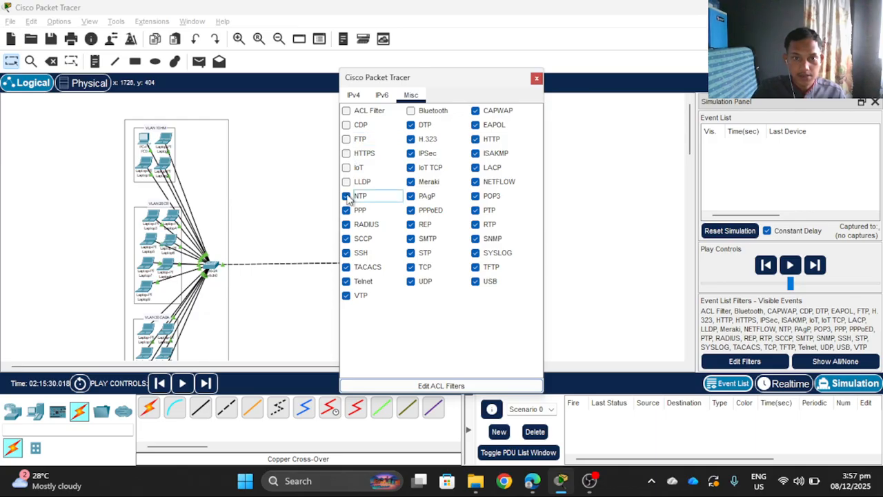
- Disable the miscellaneous event filters NTP, PPP, RADIUS, SCCP, SSH, TACACS, Telnet and VTP
{"action": "left_click", "coordinate": [346, 196]}
{"action": "left_click", "coordinate": [346, 210]}
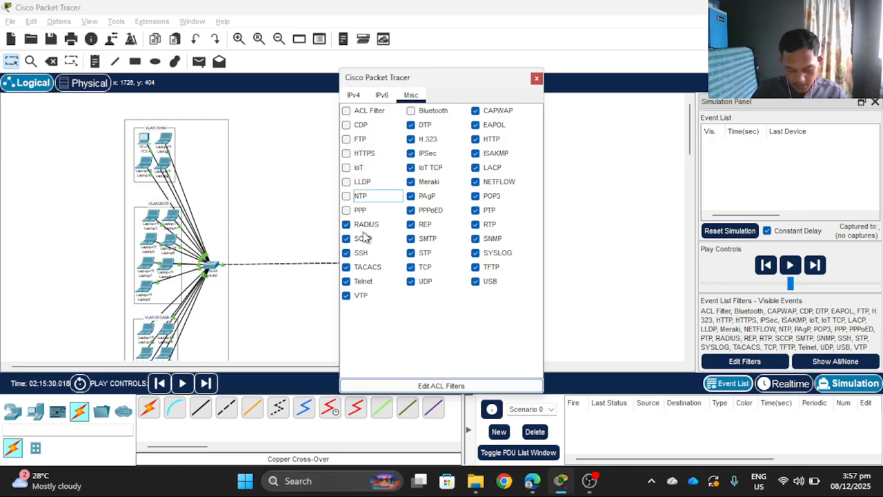
{"action": "left_click", "coordinate": [346, 224]}
{"action": "left_click", "coordinate": [345, 238]}
{"action": "left_click", "coordinate": [346, 252]}
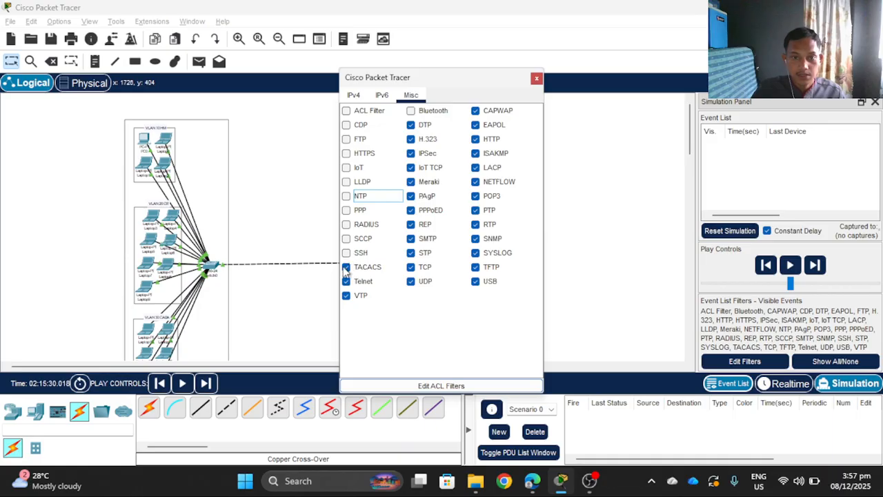
{"action": "left_click", "coordinate": [346, 267]}
{"action": "left_click", "coordinate": [346, 296]}
{"action": "left_click", "coordinate": [346, 282]}
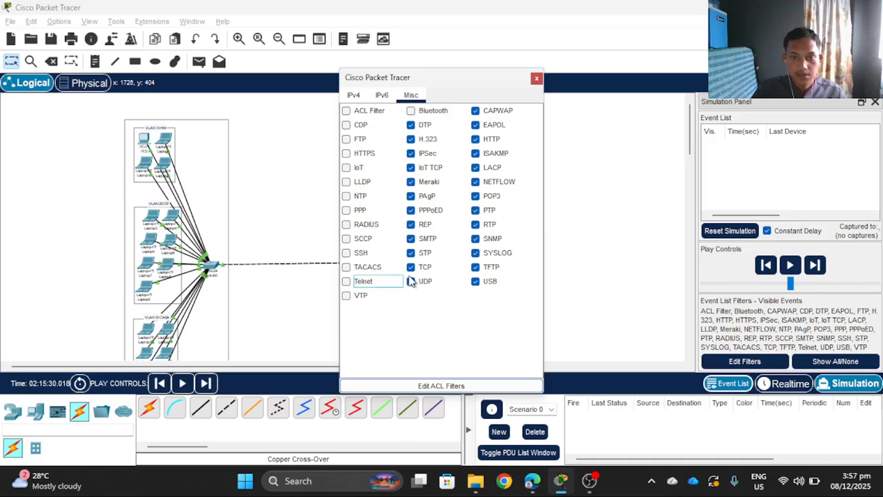
- Disable the miscellaneous event filters UDP, TCP, STP, SMTP, REP, PPPoED, PAgP, Meraki, IoT TCP, IPSec, H.323 and DTP
{"action": "left_click", "coordinate": [410, 281]}
{"action": "left_click", "coordinate": [410, 253]}
{"action": "left_click", "coordinate": [411, 267]}
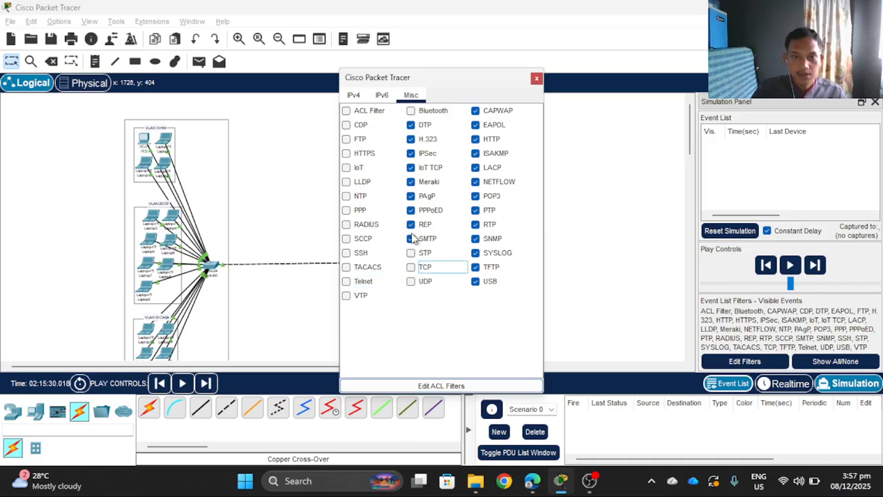
{"action": "left_click", "coordinate": [411, 238]}
{"action": "left_click", "coordinate": [410, 225]}
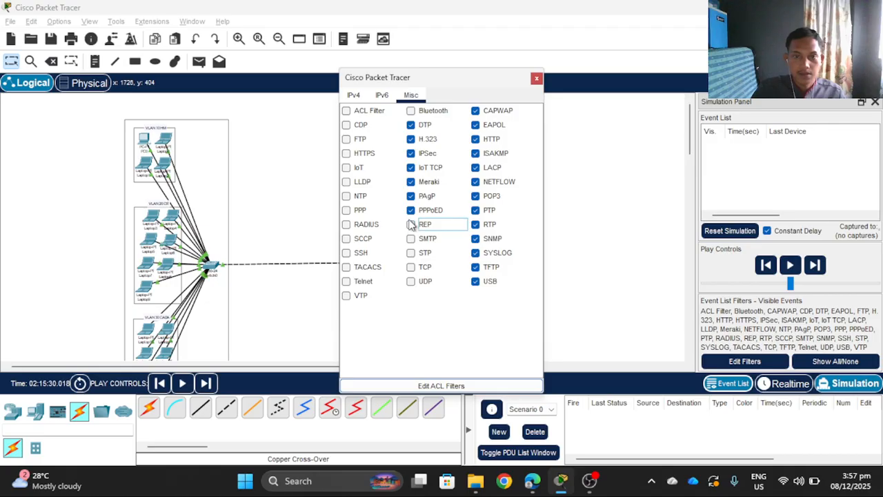
{"action": "left_click", "coordinate": [410, 210]}
{"action": "left_click", "coordinate": [410, 196]}
{"action": "left_click", "coordinate": [410, 181]}
{"action": "left_click", "coordinate": [411, 167]}
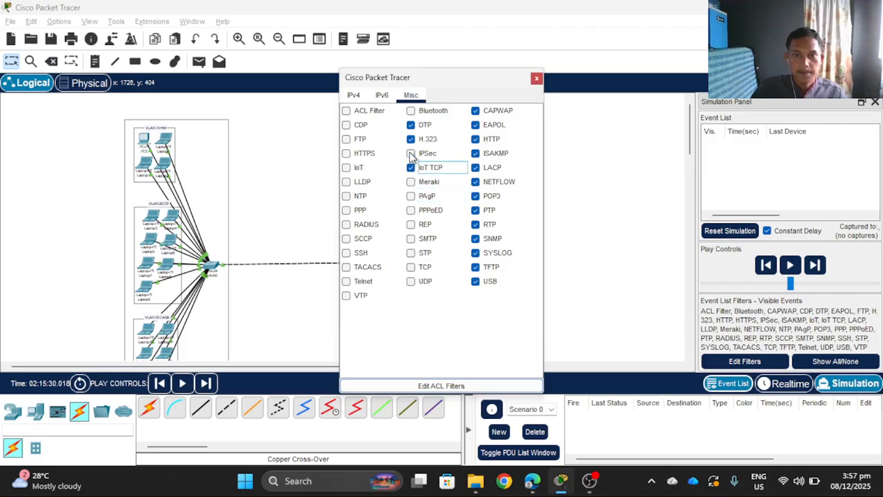
{"action": "left_click", "coordinate": [411, 153]}
{"action": "left_click", "coordinate": [411, 139]}
{"action": "left_click", "coordinate": [410, 125]}
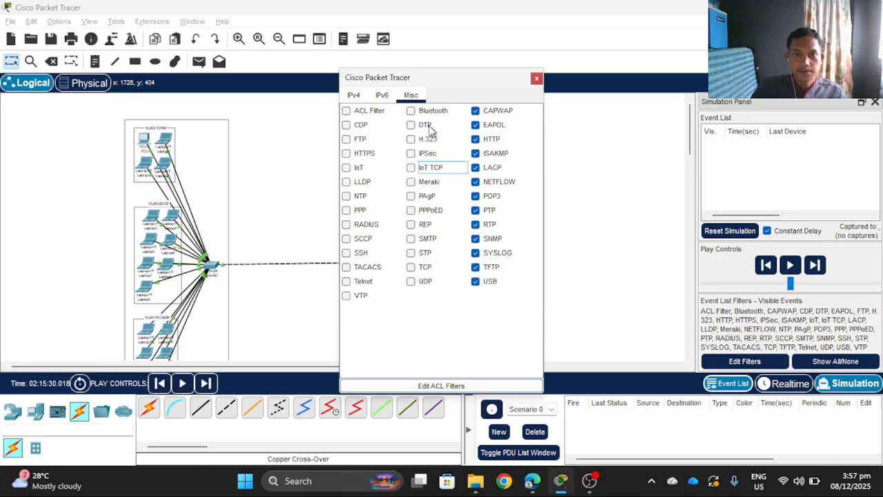
- Disable the miscellaneous event filters CAPWAP, EAPOL, HTTP, ISAKMP, LACP, NETFLOW, POP3, PTP, RTP, SNMP, SYSLOG, TFTP and USB
{"action": "left_click", "coordinate": [475, 110]}
{"action": "left_click", "coordinate": [476, 125]}
{"action": "left_click", "coordinate": [476, 139]}
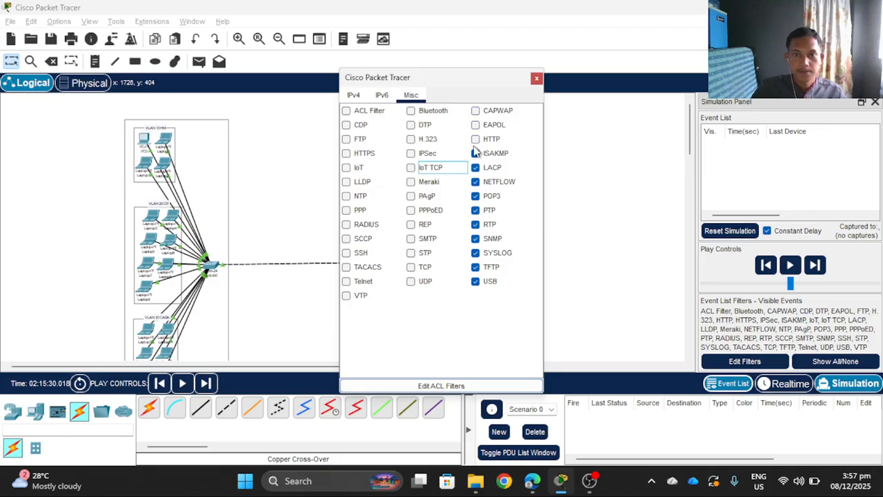
{"action": "left_click", "coordinate": [475, 153]}
{"action": "left_click", "coordinate": [475, 168]}
{"action": "left_click", "coordinate": [475, 181]}
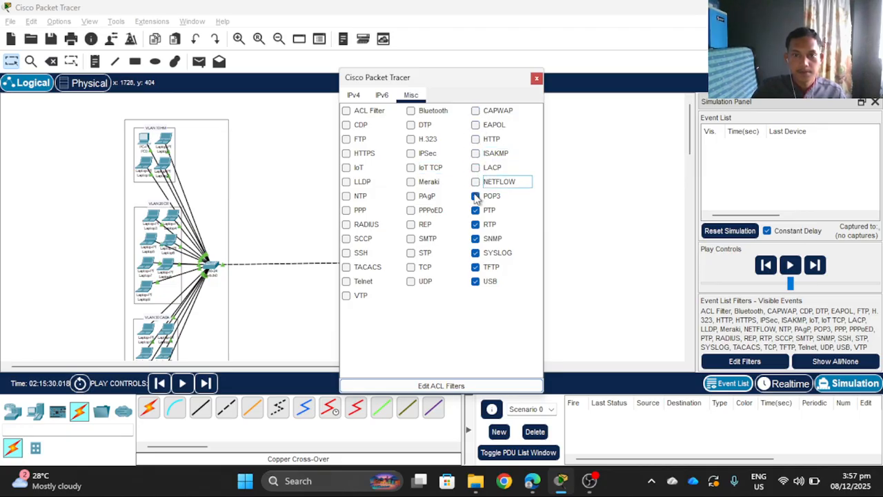
{"action": "left_click", "coordinate": [475, 196]}
{"action": "left_click", "coordinate": [475, 210]}
{"action": "left_click", "coordinate": [475, 225]}
{"action": "left_click", "coordinate": [475, 238]}
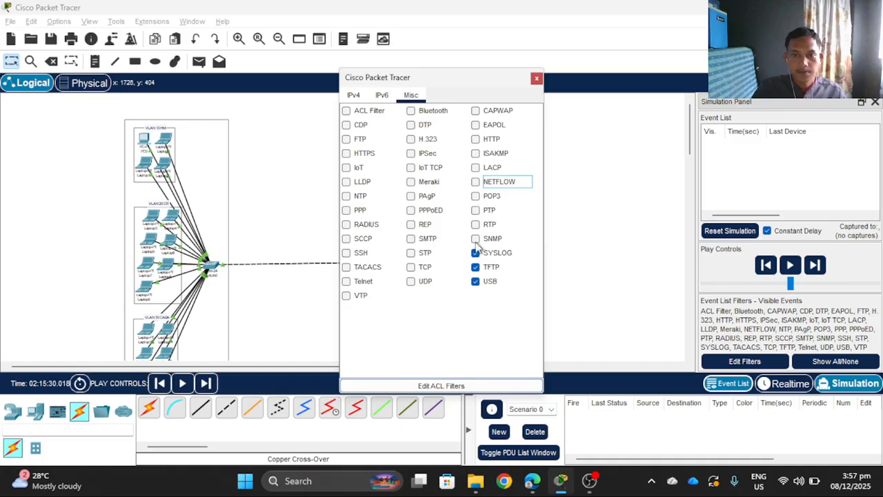
{"action": "left_click", "coordinate": [475, 253]}
{"action": "left_click", "coordinate": [475, 267]}
{"action": "left_click", "coordinate": [476, 281]}
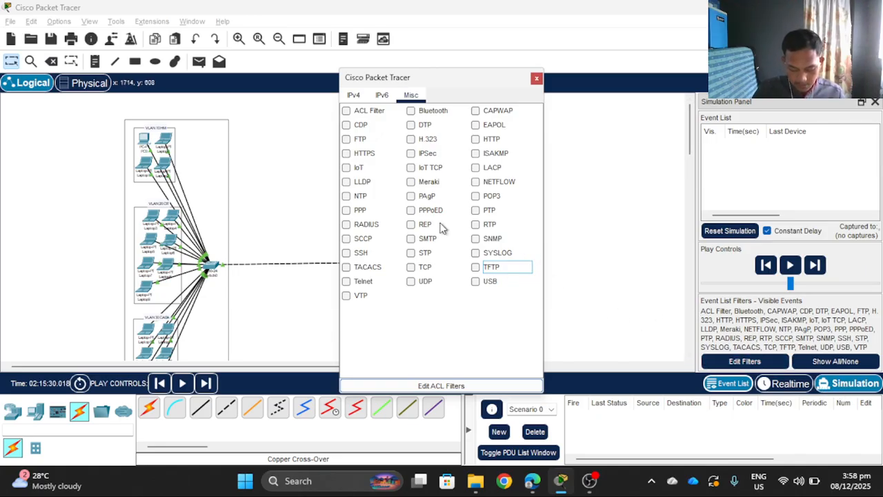
- Enable only ICMP among the IPv4 event filters and close the filter settings
{"action": "left_click", "coordinate": [353, 95]}
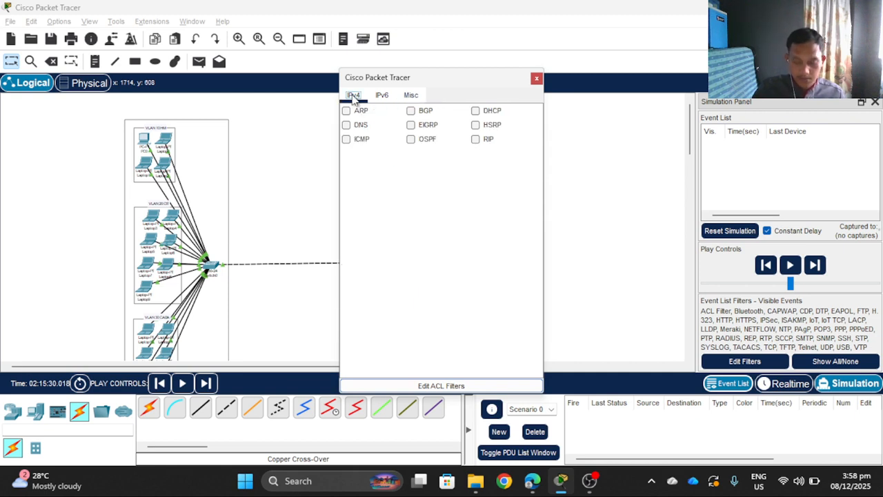
{"action": "left_click", "coordinate": [346, 140]}
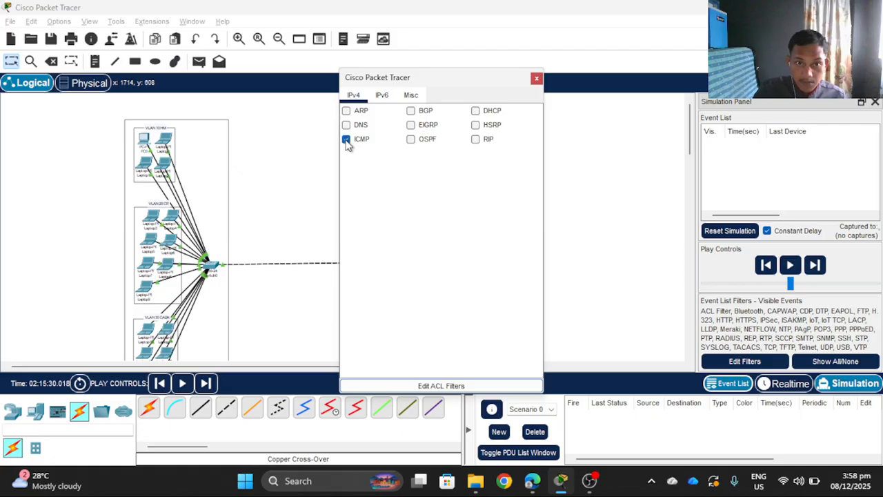
{"action": "left_click", "coordinate": [536, 80]}
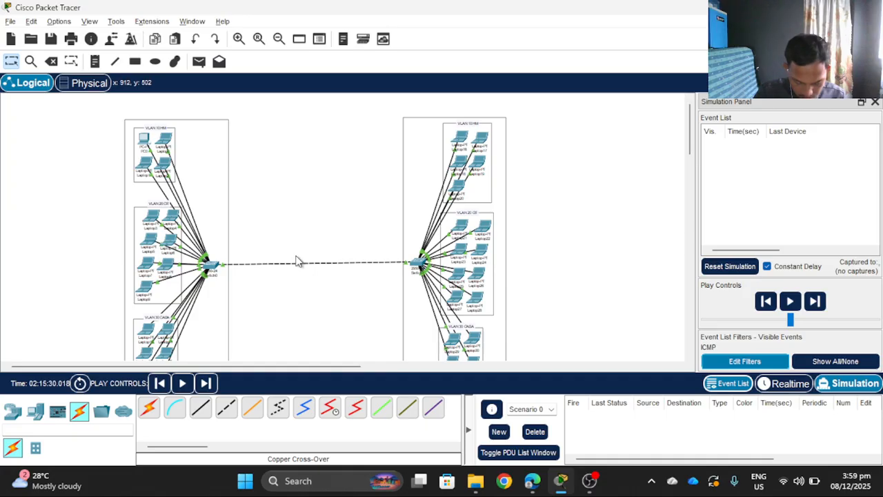
- Add a simple PDU from Laptop0 to Laptop16 in VLAN 10, run the simulation and keep the previous events in view
{"action": "left_click", "coordinate": [200, 62]}
{"action": "left_click", "coordinate": [166, 142]}
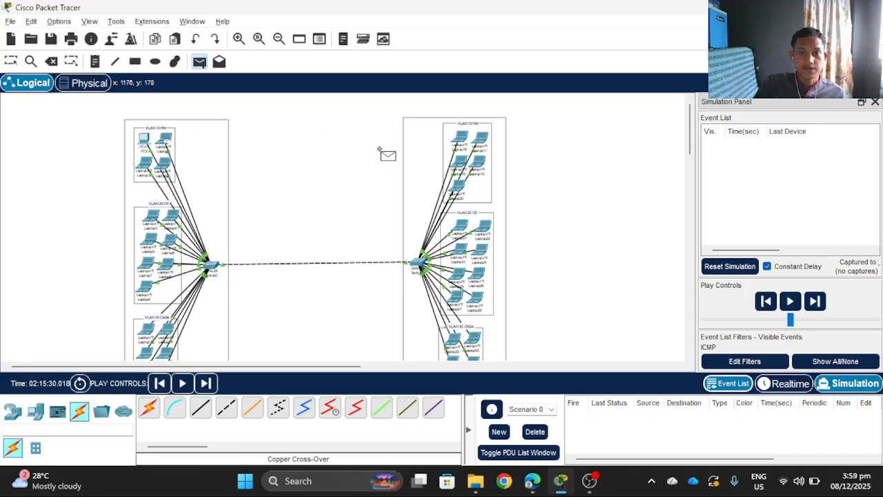
{"action": "left_click", "coordinate": [468, 139]}
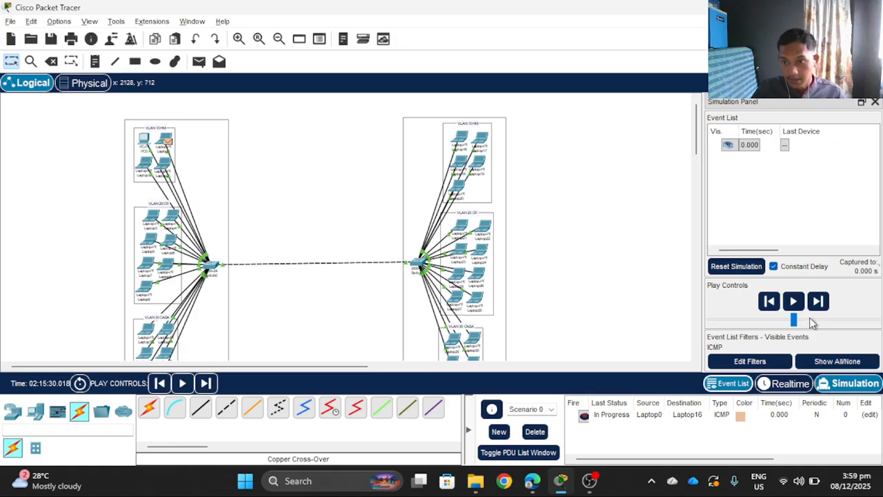
{"action": "left_click", "coordinate": [793, 307]}
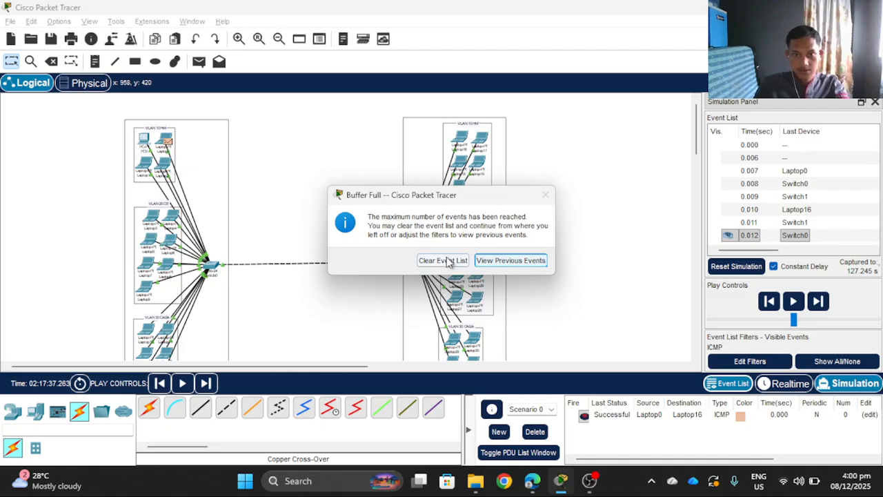
{"action": "left_click", "coordinate": [501, 267]}
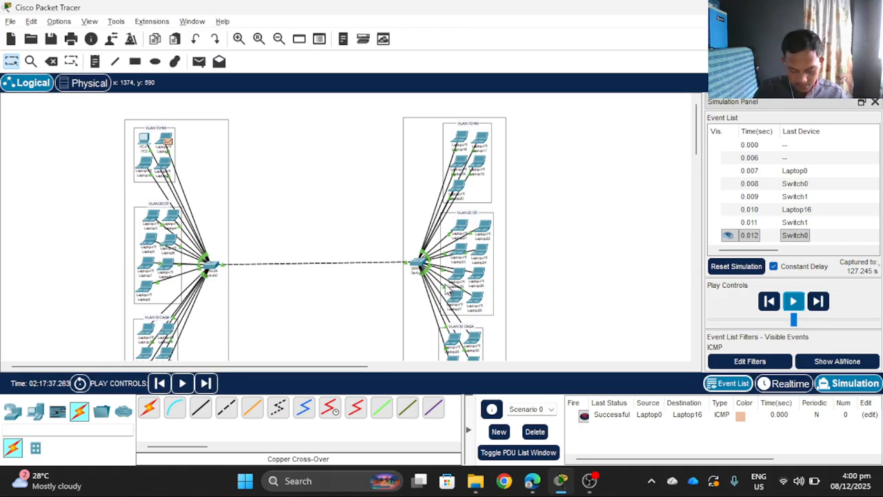
- Delete the tested PDU scenario and add a simple PDU from PC0 to Laptop17
{"action": "left_click", "coordinate": [535, 432]}
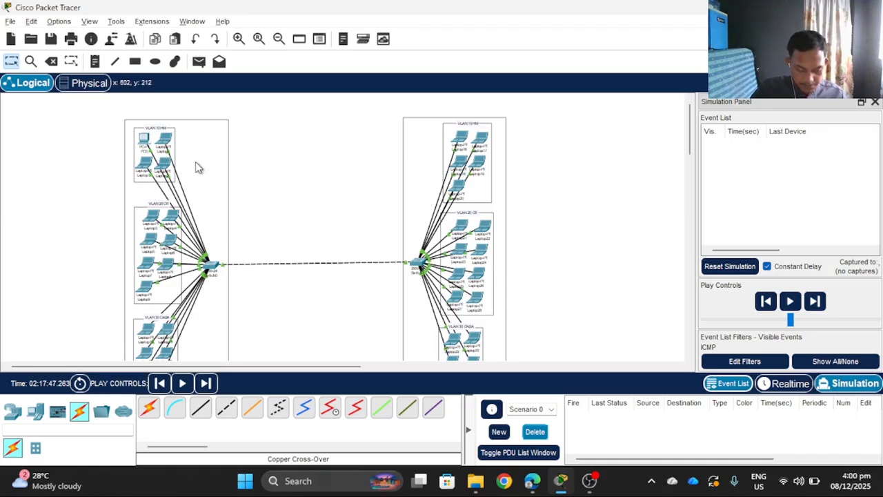
{"action": "left_click", "coordinate": [198, 61]}
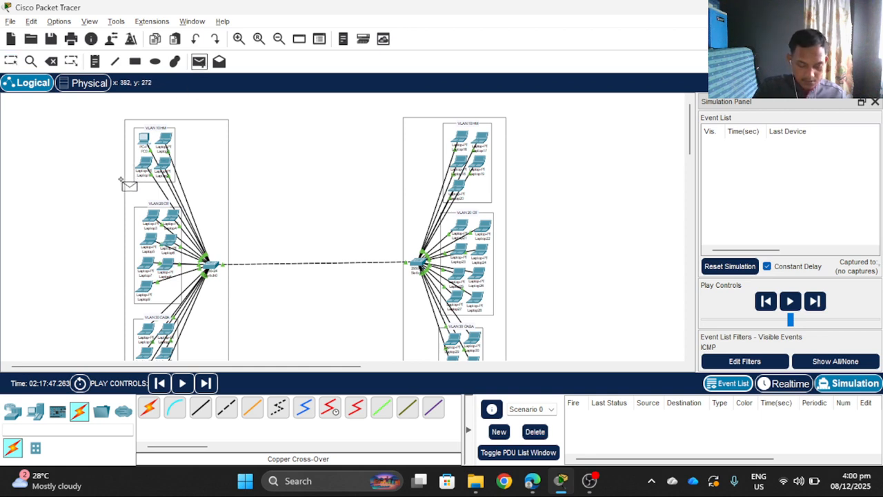
{"action": "left_click", "coordinate": [145, 139]}
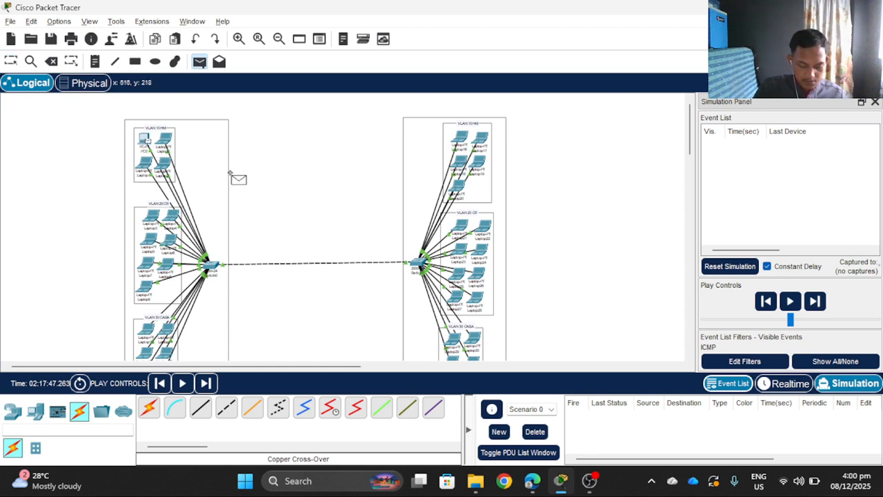
{"action": "left_click", "coordinate": [477, 145]}
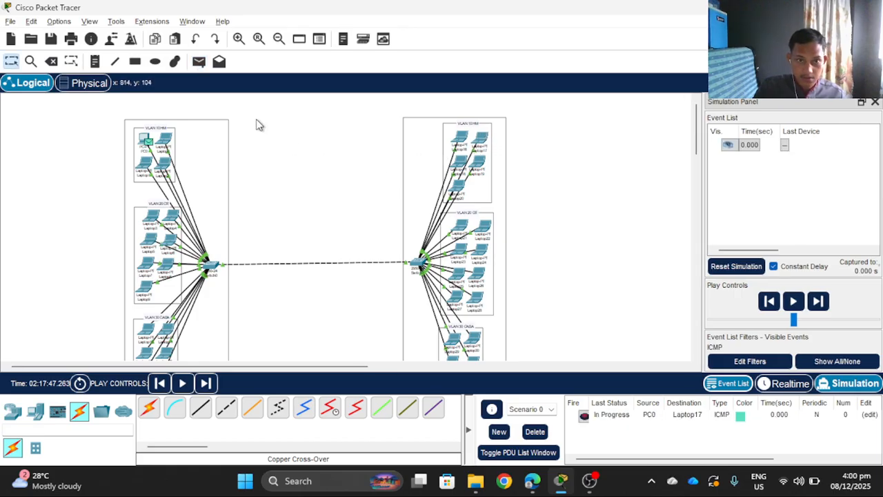
- Add simple PDUs from Laptop2 to Laptop18 and from Laptop1 to Laptop16 in VLAN 10
{"action": "left_click", "coordinate": [199, 62]}
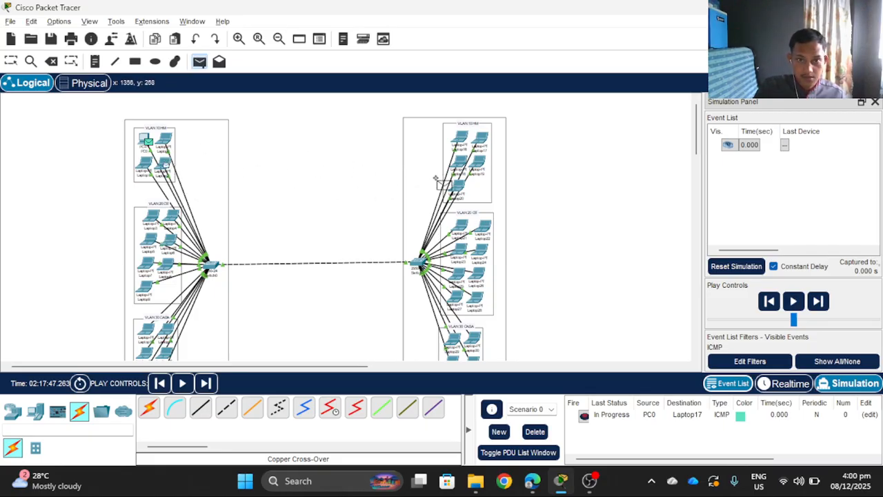
{"action": "left_click", "coordinate": [455, 187]}
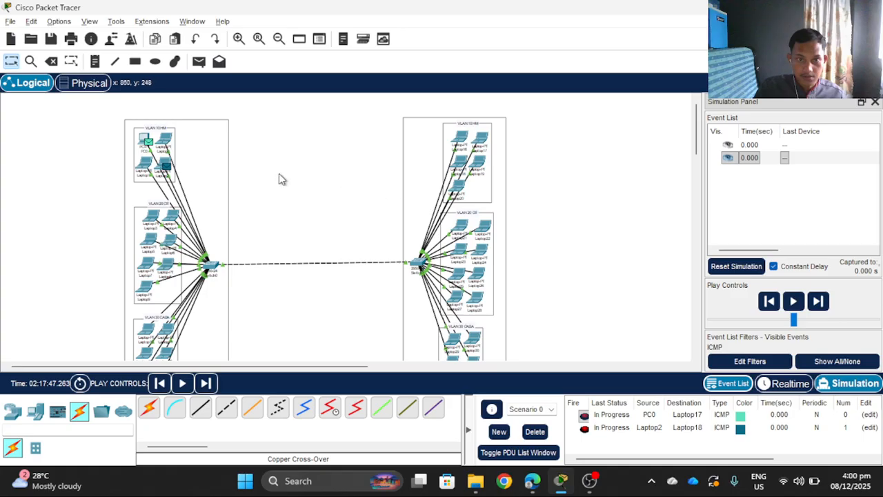
{"action": "left_click", "coordinate": [199, 61]}
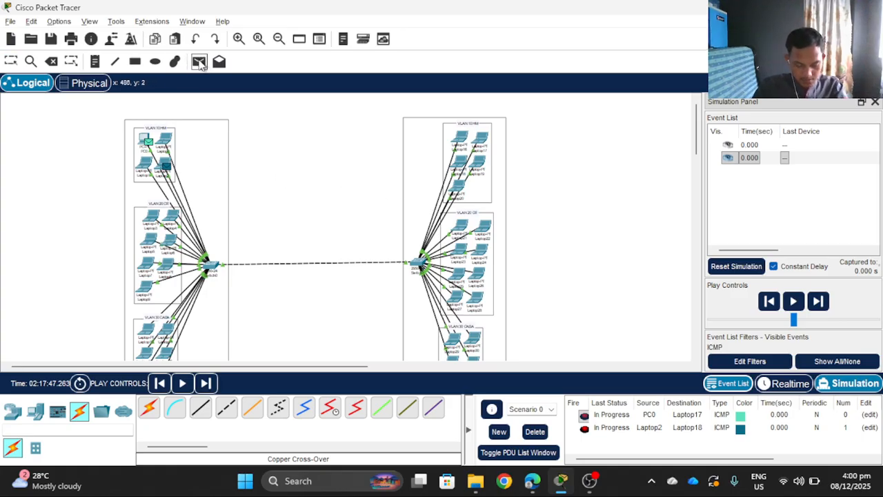
{"action": "left_click", "coordinate": [147, 163]}
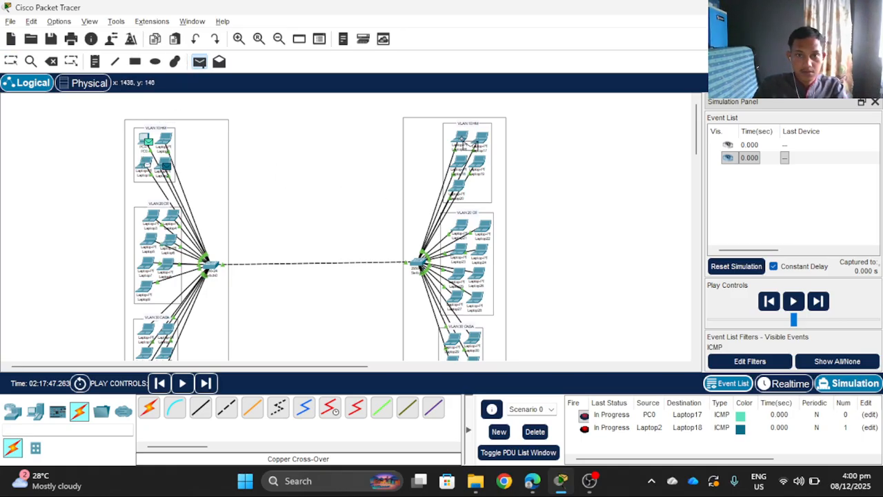
{"action": "left_click", "coordinate": [460, 138]}
- Add VLAN 20 simple PDUs from Laptop3 to Laptop21, Laptop5 to Laptop22, and Switch0's lowest VLAN 20 laptop to a VLAN 20 laptop on Switch1
{"action": "left_click", "coordinate": [200, 61]}
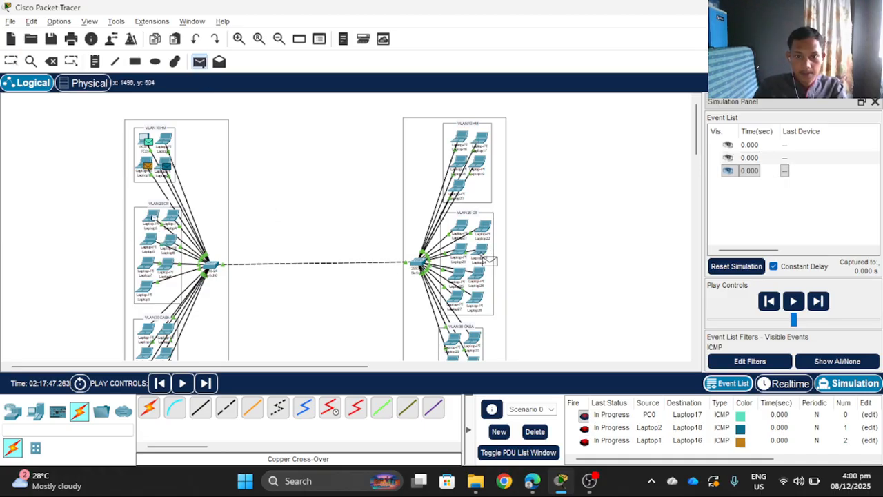
{"action": "left_click", "coordinate": [460, 228]}
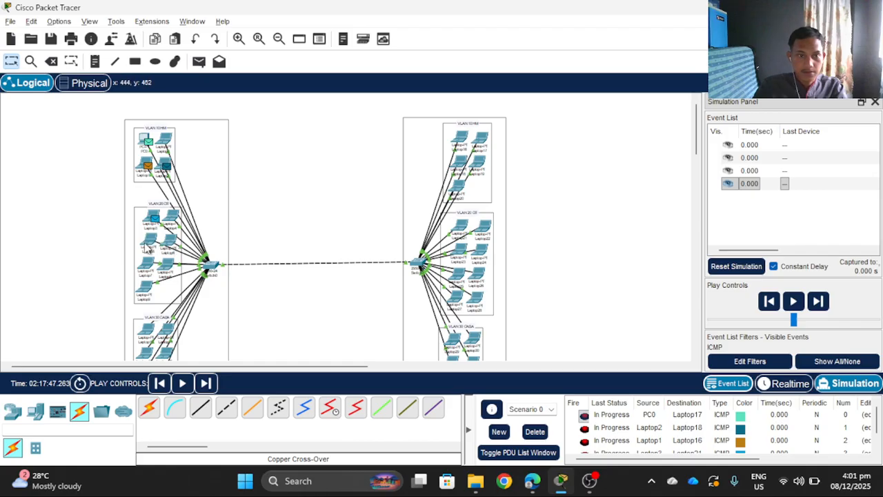
{"action": "left_click", "coordinate": [200, 61]}
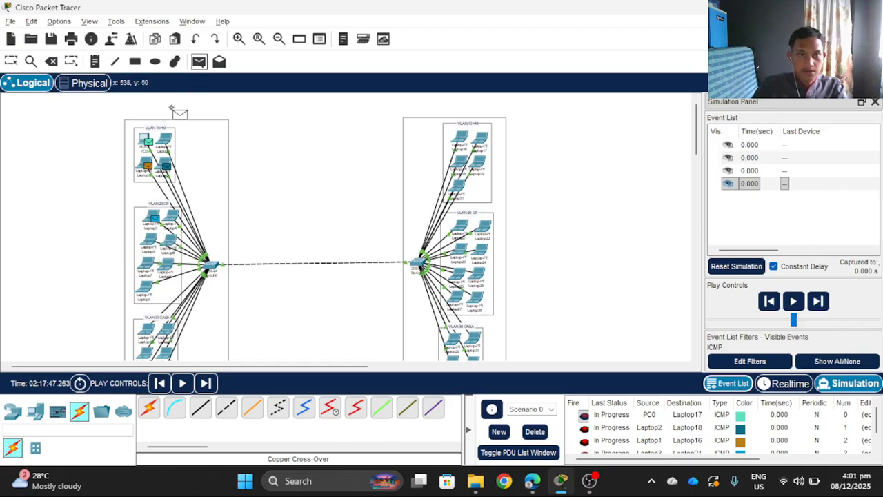
{"action": "left_click", "coordinate": [174, 243]}
{"action": "left_click", "coordinate": [483, 229]}
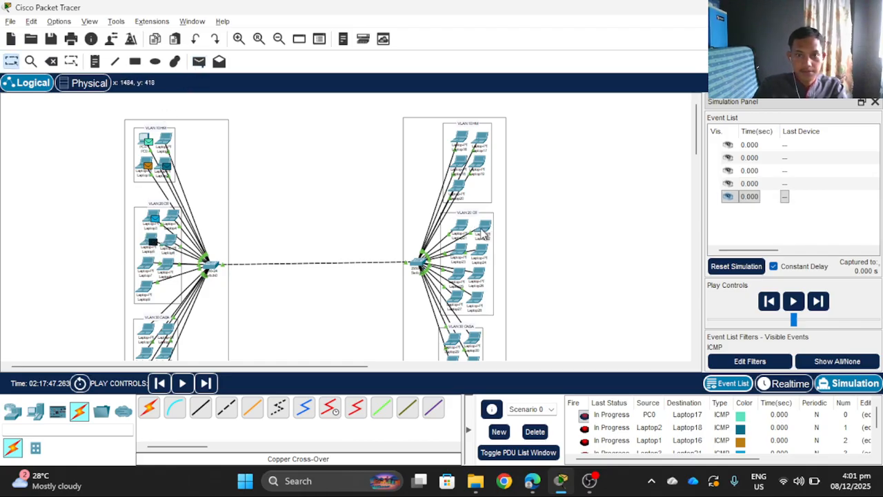
{"action": "left_click", "coordinate": [198, 62]}
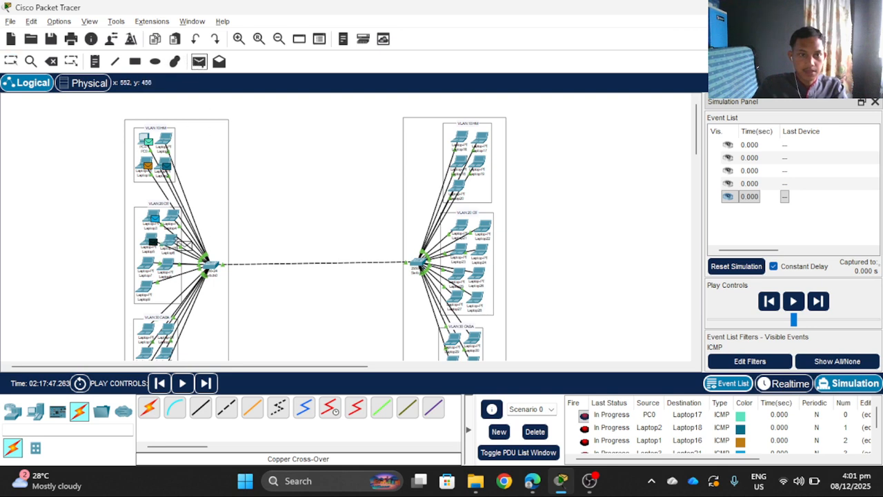
{"action": "left_click", "coordinate": [477, 250]}
- Add three simple PDUs from different VLAN 30 laptops on Switch0, starting with Laptop10, to VLAN 30 laptops on Switch1
{"action": "scroll", "coordinate": [276, 285], "scroll_direction": "down", "scroll_amount": 1}
{"action": "scroll", "coordinate": [242, 286], "scroll_direction": "down", "scroll_amount": 1}
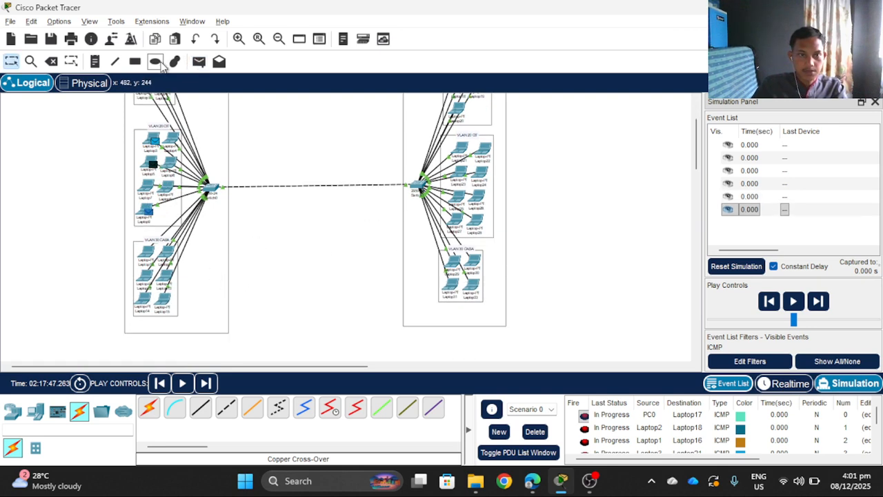
{"action": "left_click", "coordinate": [204, 67]}
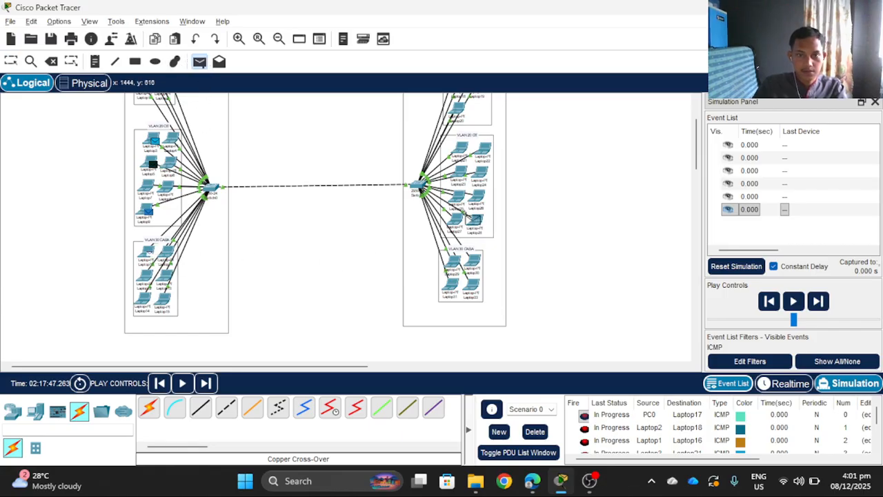
{"action": "left_click", "coordinate": [471, 262]}
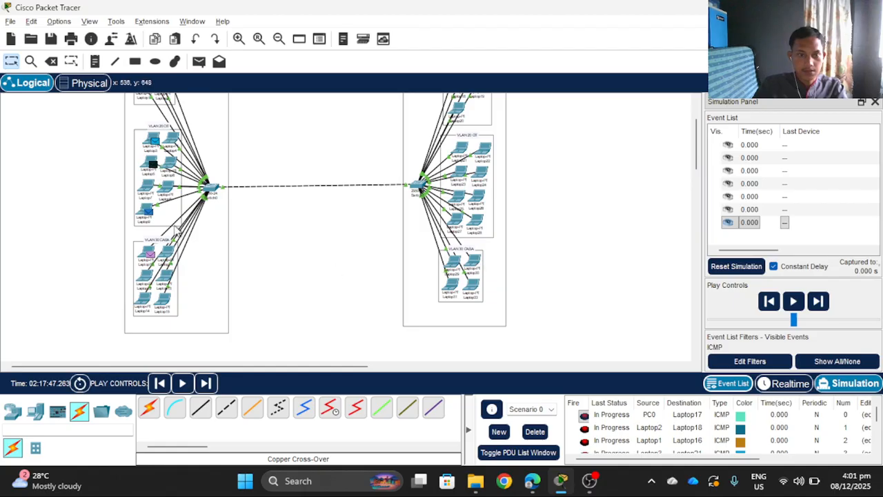
{"action": "left_click", "coordinate": [199, 62]}
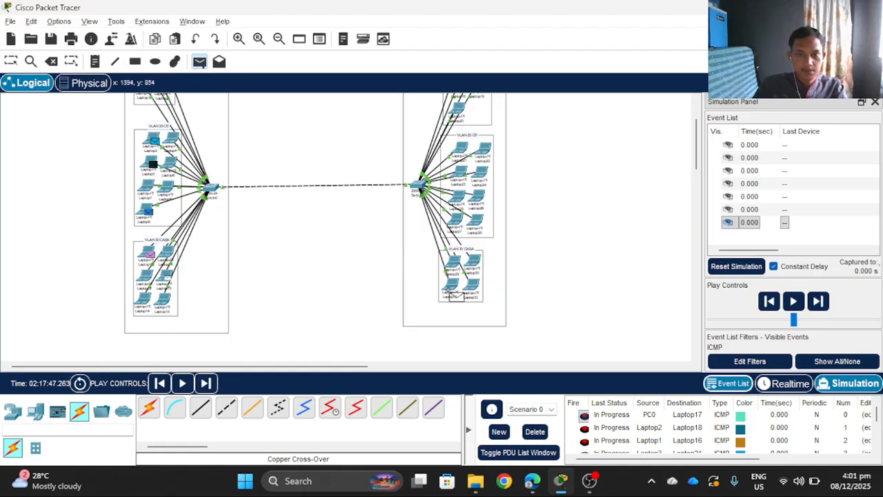
{"action": "left_click", "coordinate": [445, 294]}
{"action": "left_click", "coordinate": [199, 61]}
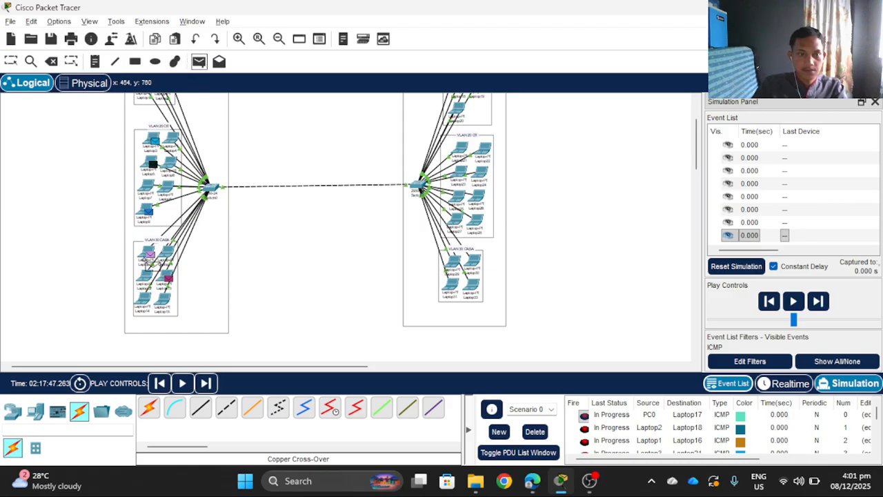
{"action": "scroll", "coordinate": [330, 200], "scroll_direction": "up", "scroll_amount": 2}
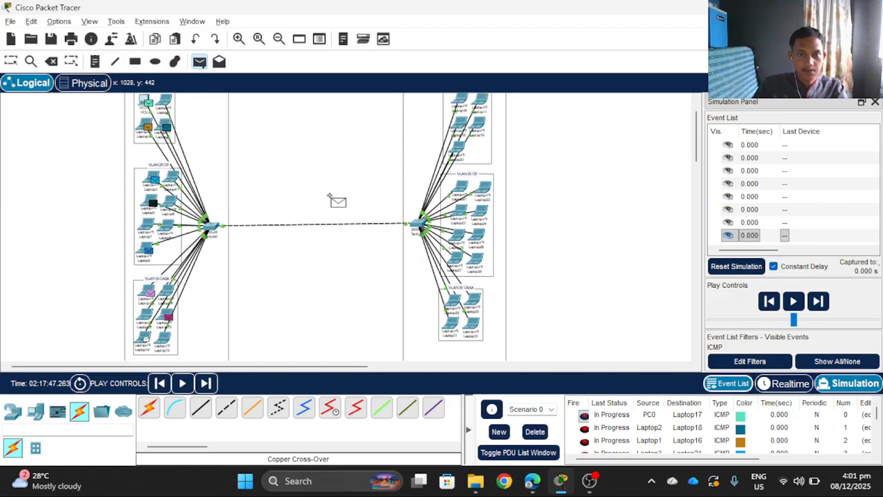
{"action": "left_click", "coordinate": [480, 278]}
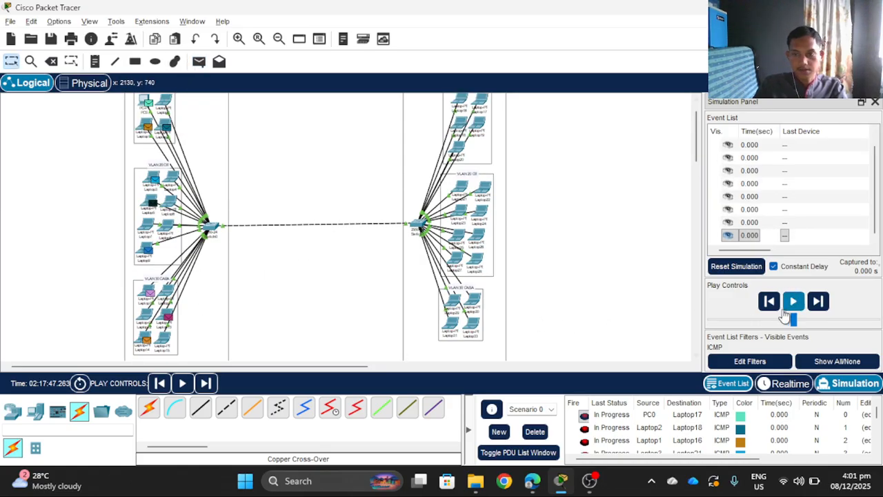
- Run the simulation and follow the ICMP packets across Switch0 and Switch1 for all three VLANs
{"action": "left_click", "coordinate": [792, 302]}
{"action": "scroll", "coordinate": [361, 226], "scroll_direction": "up", "scroll_amount": 2}
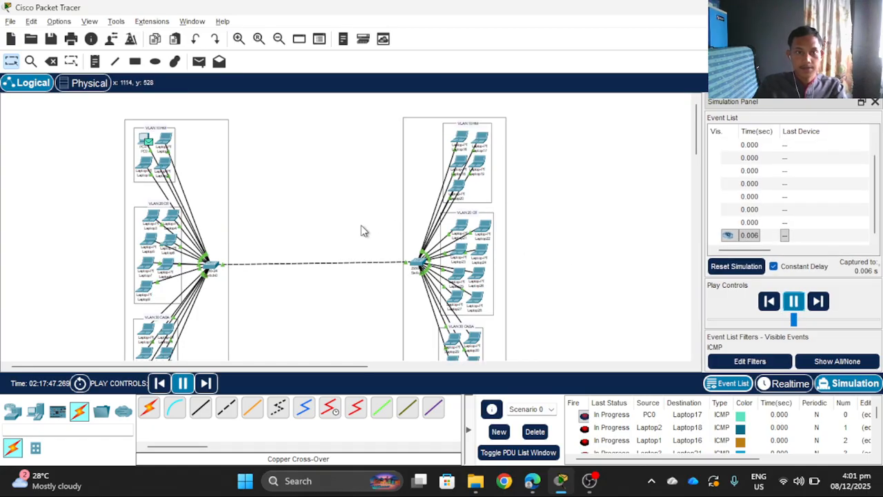
{"action": "scroll", "coordinate": [361, 226], "scroll_direction": "down", "scroll_amount": 2}
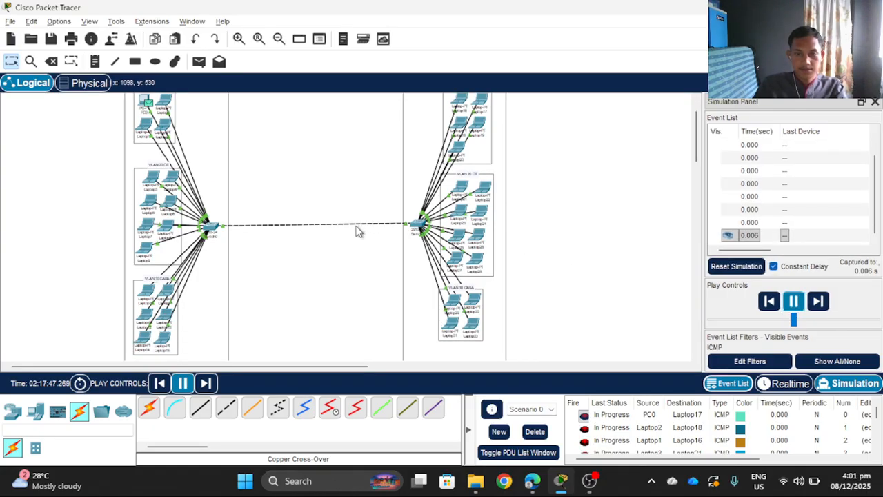
{"action": "scroll", "coordinate": [347, 233], "scroll_direction": "up", "scroll_amount": 2}
{"action": "scroll", "coordinate": [329, 232], "scroll_direction": "down", "scroll_amount": 2}
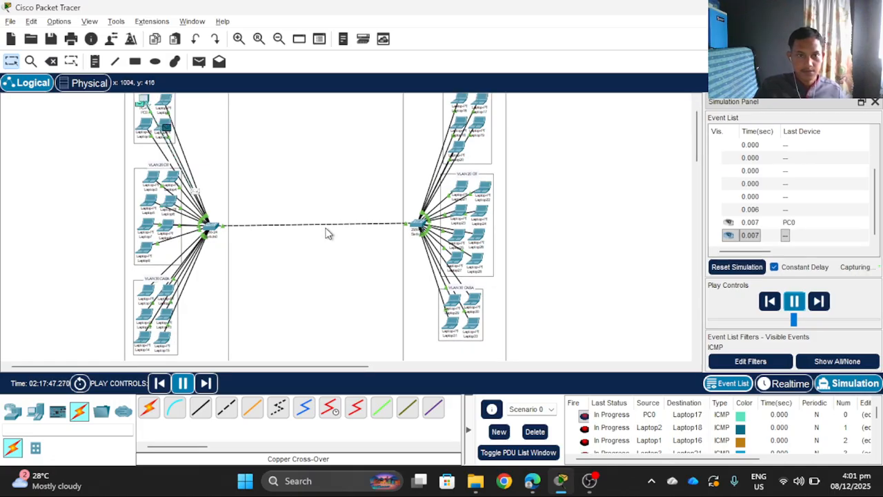
{"action": "scroll", "coordinate": [327, 234], "scroll_direction": "up", "scroll_amount": 2}
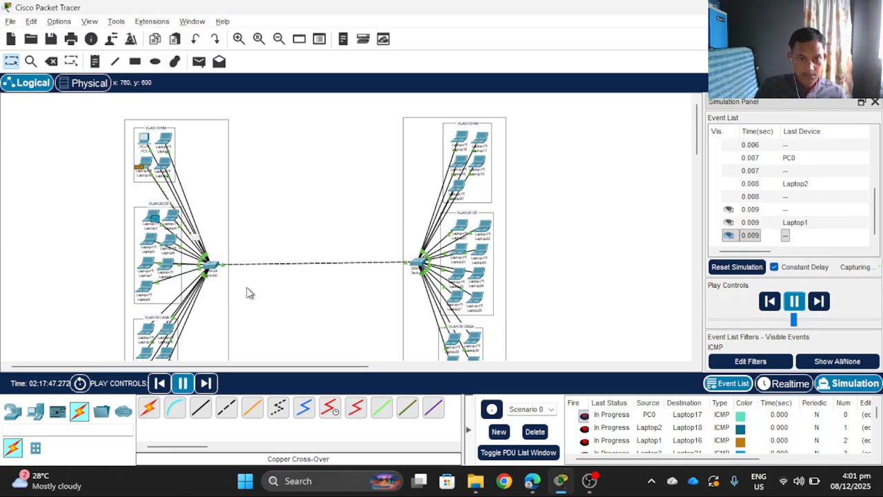
{"action": "scroll", "coordinate": [249, 293], "scroll_direction": "down", "scroll_amount": 1}
{"action": "scroll", "coordinate": [246, 295], "scroll_direction": "up", "scroll_amount": 1}
{"action": "scroll", "coordinate": [243, 298], "scroll_direction": "down", "scroll_amount": 1}
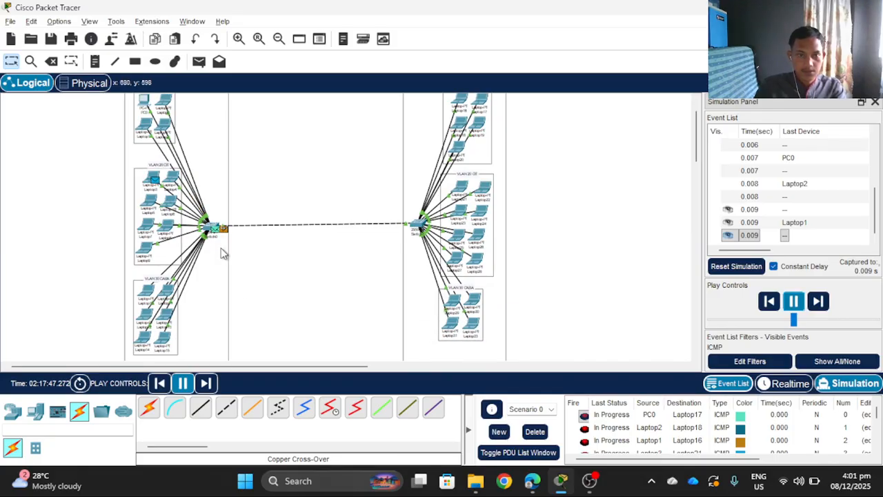
{"action": "scroll", "coordinate": [214, 248], "scroll_direction": "up", "scroll_amount": 1}
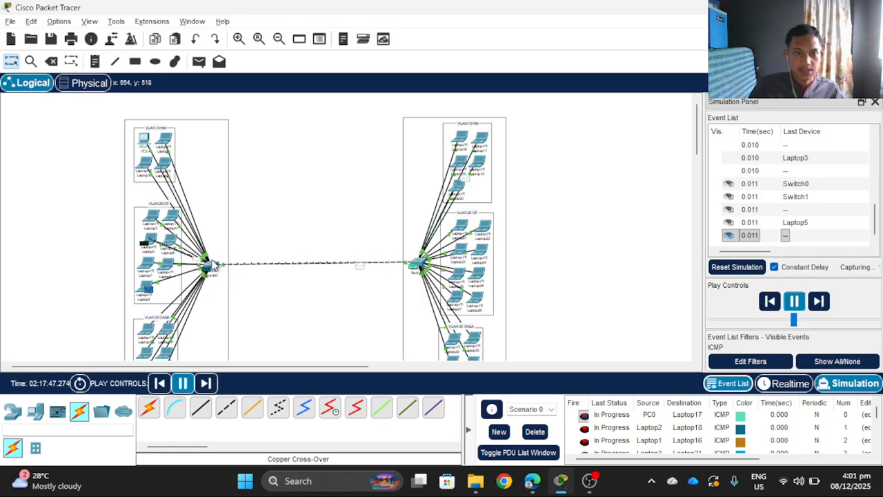
{"action": "scroll", "coordinate": [188, 258], "scroll_direction": "down", "scroll_amount": 1}
{"action": "scroll", "coordinate": [269, 238], "scroll_direction": "up", "scroll_amount": 1}
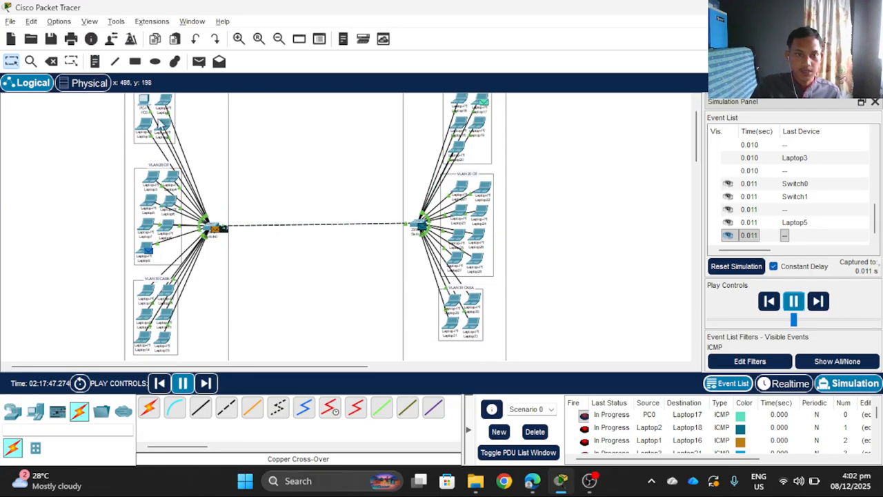
{"action": "scroll", "coordinate": [174, 234], "scroll_direction": "down", "scroll_amount": 1}
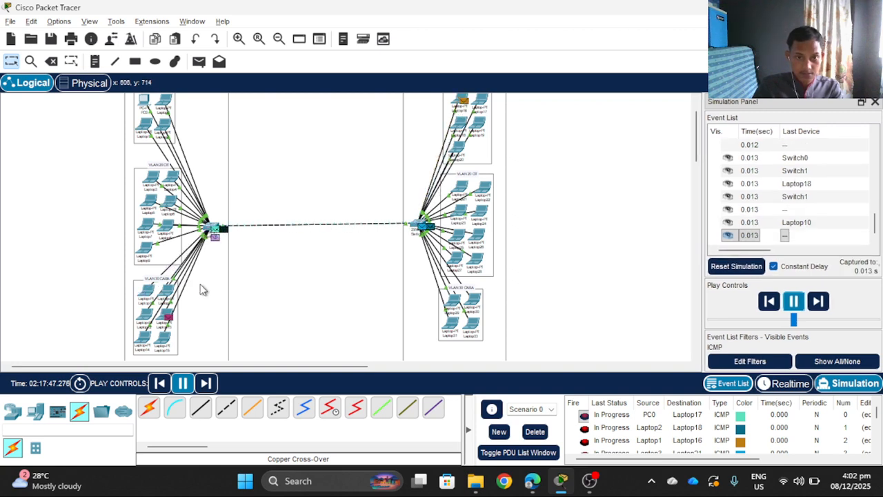
- Follow the ICMP replies travelling from the Switch1 laptops through both switches back to their source laptops on Switch0
{"action": "scroll", "coordinate": [248, 280], "scroll_direction": "up", "scroll_amount": 1}
{"action": "scroll", "coordinate": [256, 283], "scroll_direction": "down", "scroll_amount": 1}
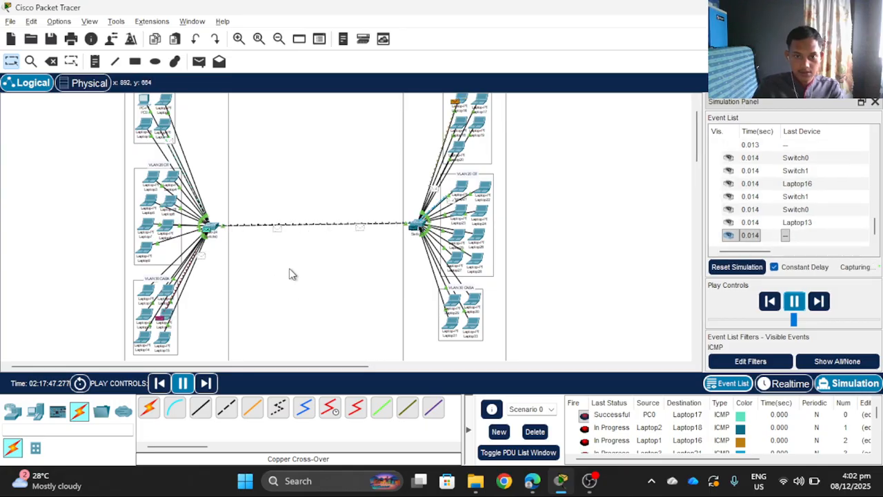
{"action": "scroll", "coordinate": [239, 235], "scroll_direction": "down", "scroll_amount": 1}
{"action": "scroll", "coordinate": [234, 242], "scroll_direction": "up", "scroll_amount": 1}
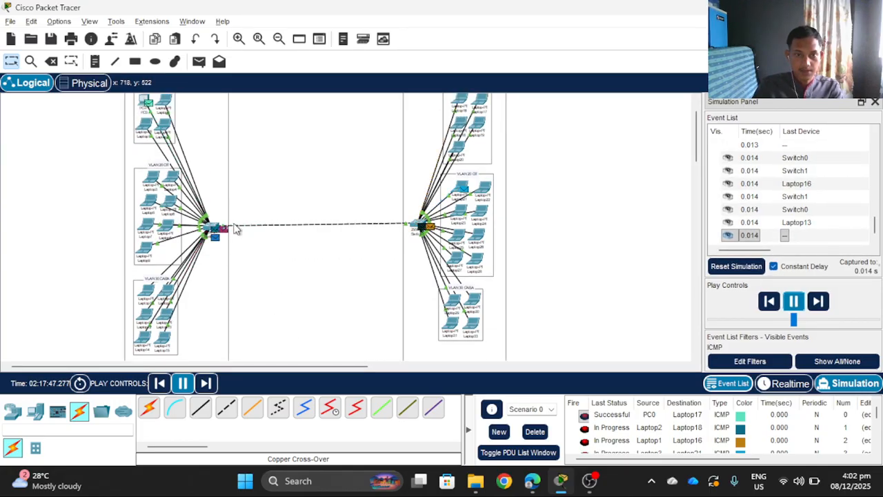
{"action": "scroll", "coordinate": [220, 235], "scroll_direction": "up", "scroll_amount": 1}
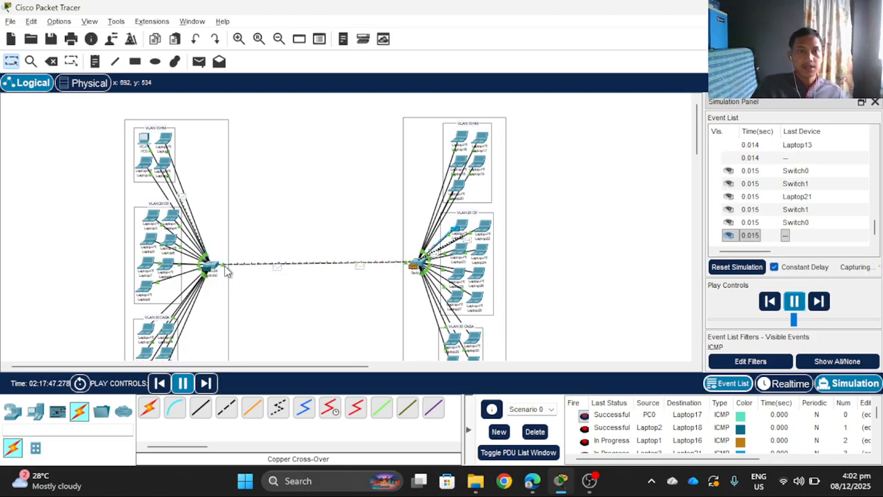
{"action": "scroll", "coordinate": [162, 249], "scroll_direction": "down", "scroll_amount": 1}
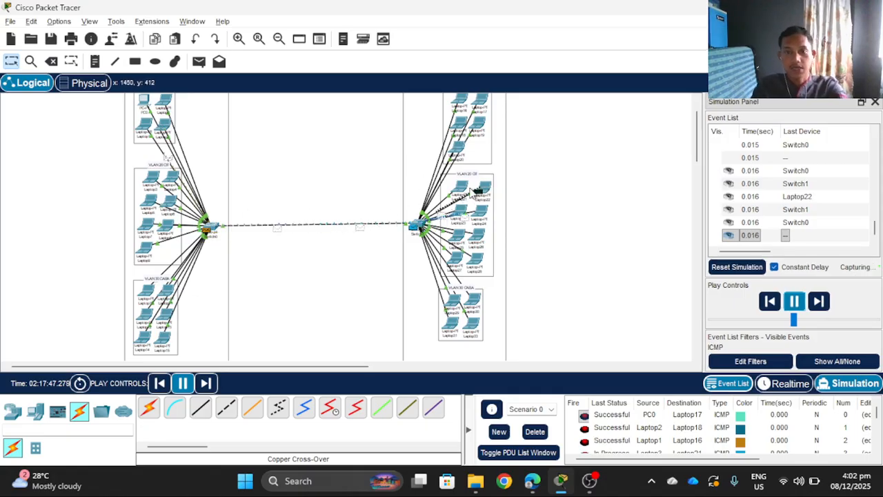
{"action": "scroll", "coordinate": [464, 215], "scroll_direction": "up", "scroll_amount": 1}
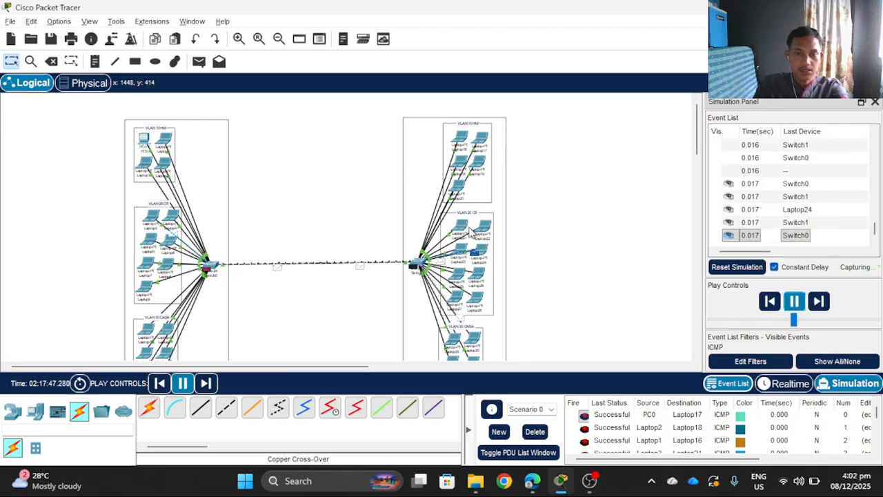
{"action": "scroll", "coordinate": [205, 298], "scroll_direction": "down", "scroll_amount": 2}
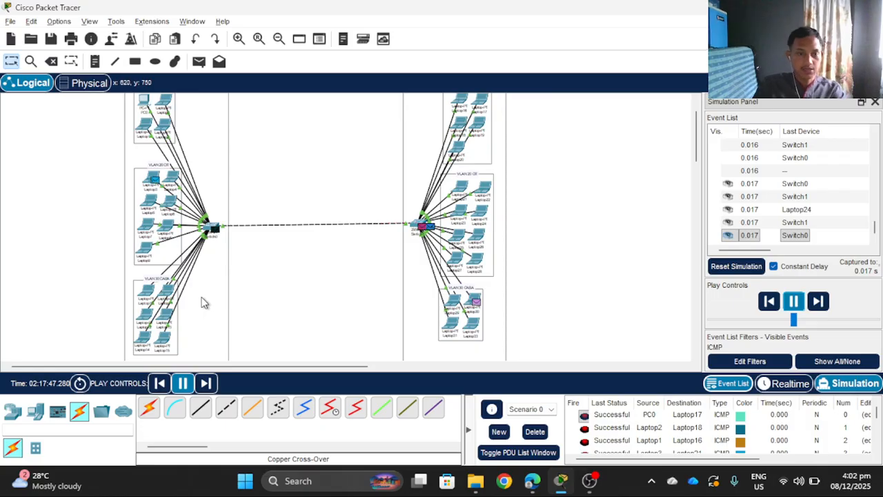
{"action": "scroll", "coordinate": [215, 197], "scroll_direction": "up", "scroll_amount": 1}
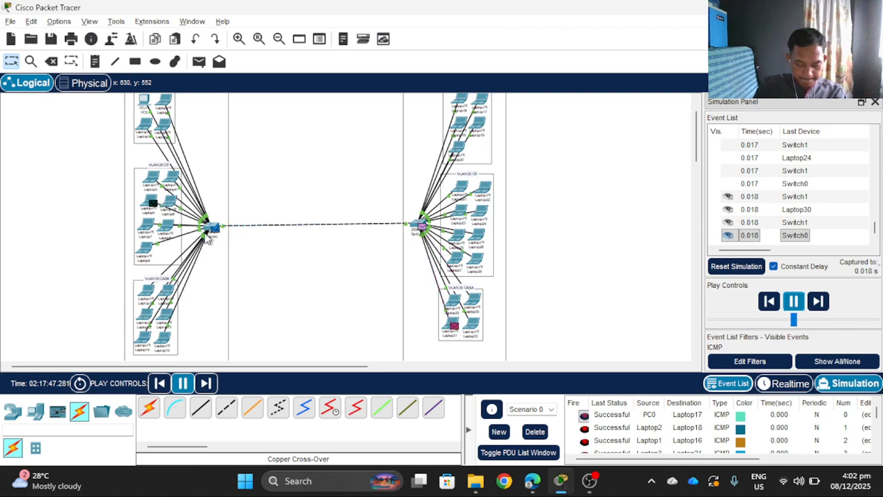
{"action": "mouse_move", "coordinate": [207, 240]}
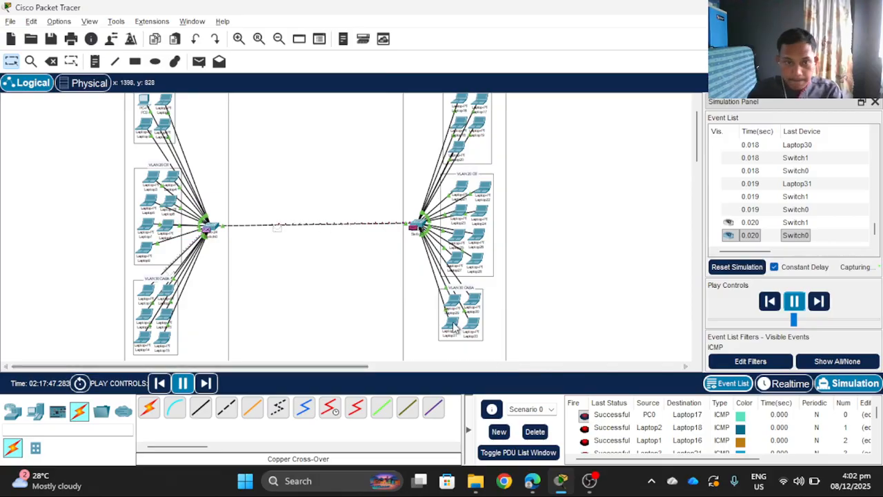
- Check the last status of the PDUs in the scenario's PDU list
{"action": "scroll", "coordinate": [654, 446], "scroll_direction": "down", "scroll_amount": 1}
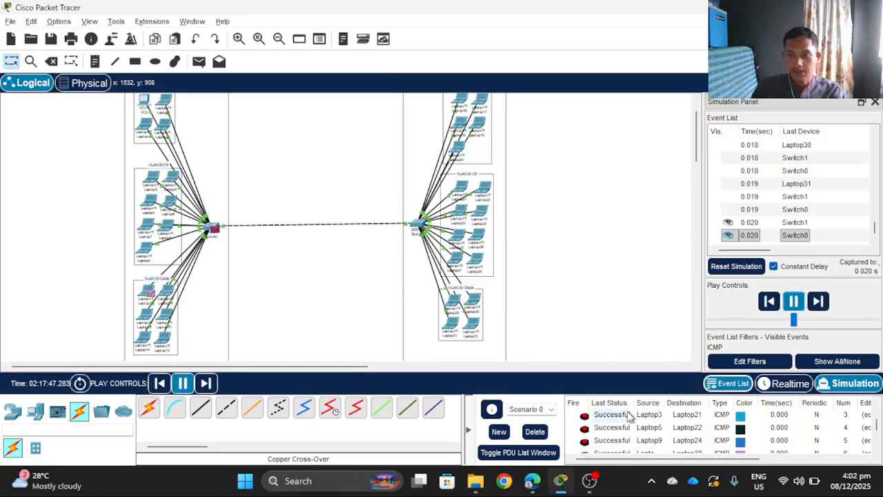
{"action": "scroll", "coordinate": [705, 430], "scroll_direction": "up", "scroll_amount": 1}
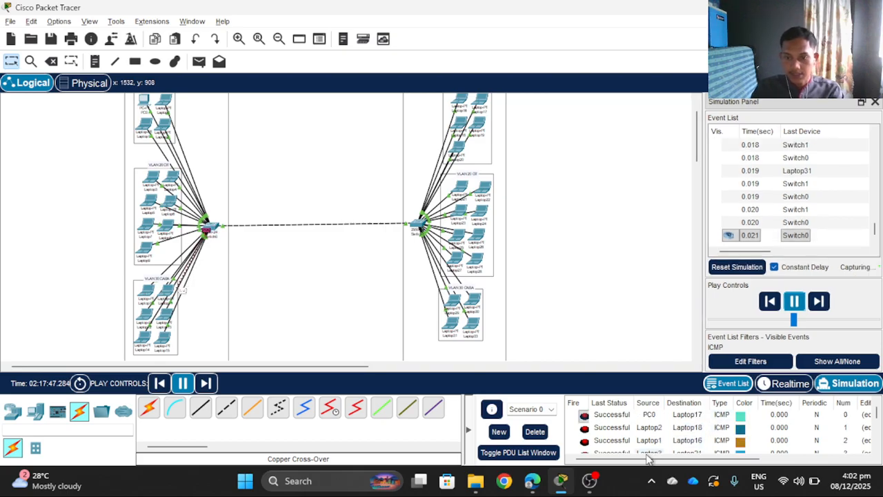
{"action": "mouse_move", "coordinate": [645, 459]}
{"action": "left_mouse_down"}
{"action": "mouse_move", "coordinate": [742, 458]}
{"action": "mouse_move", "coordinate": [655, 457]}
{"action": "left_mouse_up"}
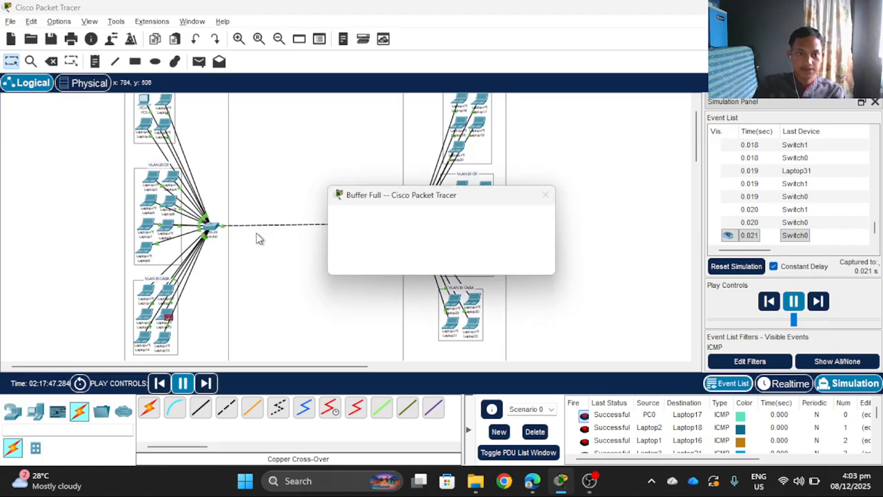
- Choose to view the previous events when the event buffer is full, and review the PDU list entries by source and destination
{"action": "left_click", "coordinate": [545, 196]}
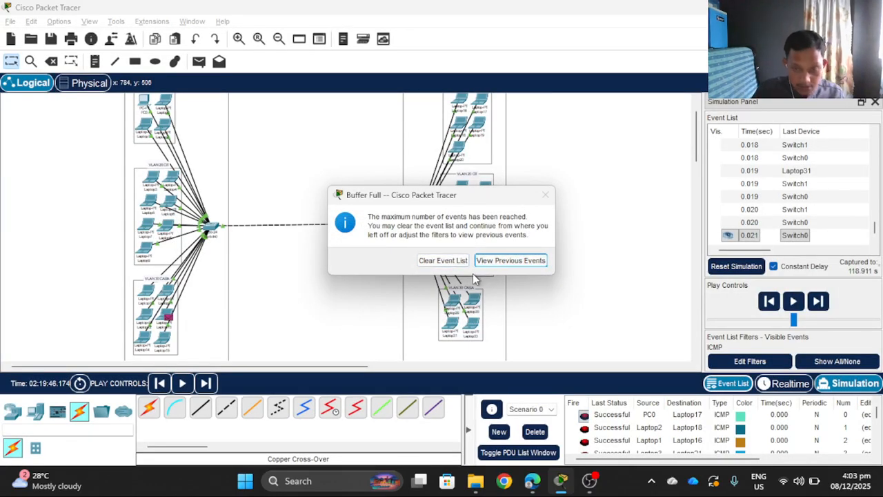
{"action": "left_click", "coordinate": [512, 265]}
{"action": "scroll", "coordinate": [607, 431], "scroll_direction": "down", "scroll_amount": 2}
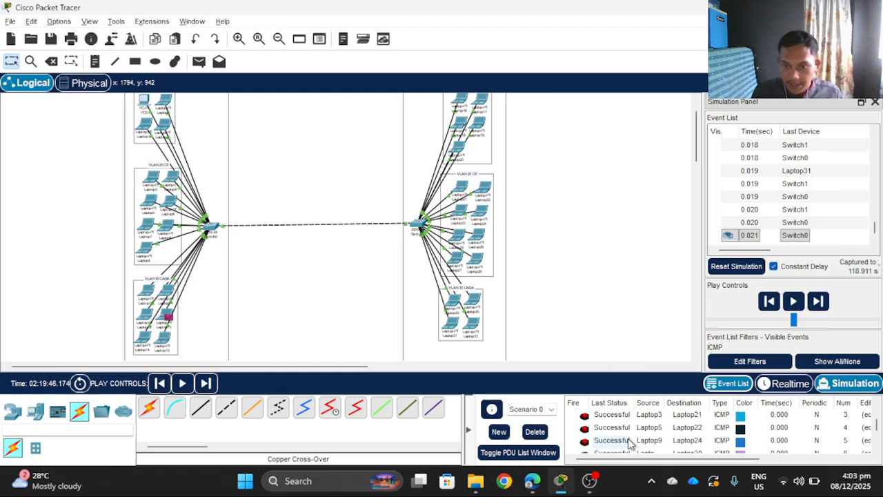
{"action": "scroll", "coordinate": [624, 440], "scroll_direction": "up", "scroll_amount": 2}
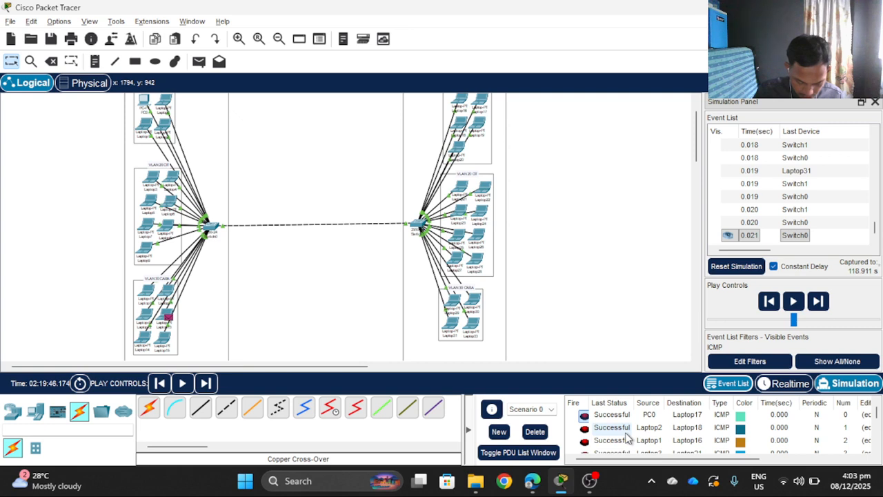
{"action": "scroll", "coordinate": [323, 304], "scroll_direction": "down", "scroll_amount": 1}
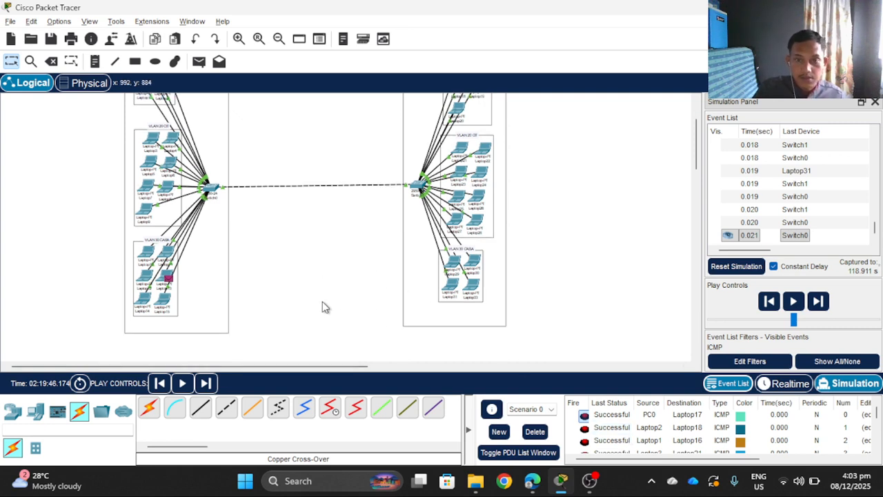
{"action": "scroll", "coordinate": [619, 442], "scroll_direction": "down", "scroll_amount": 2}
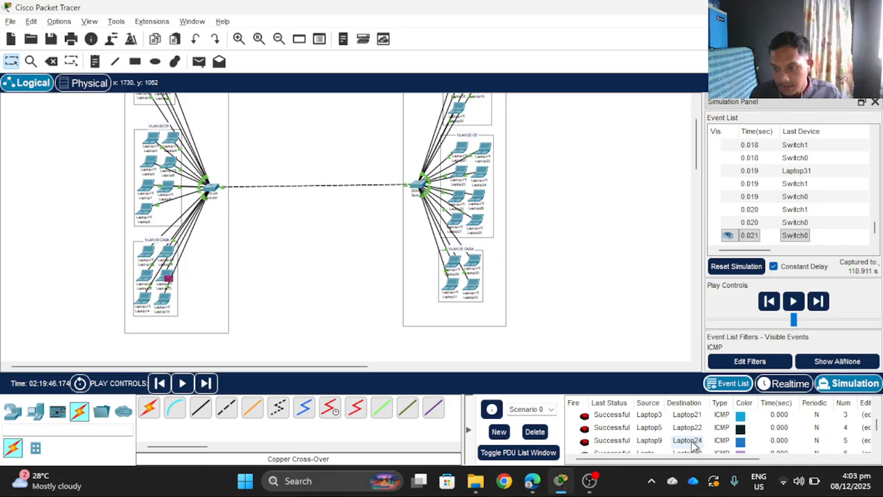
{"action": "scroll", "coordinate": [700, 444], "scroll_direction": "up", "scroll_amount": 2}
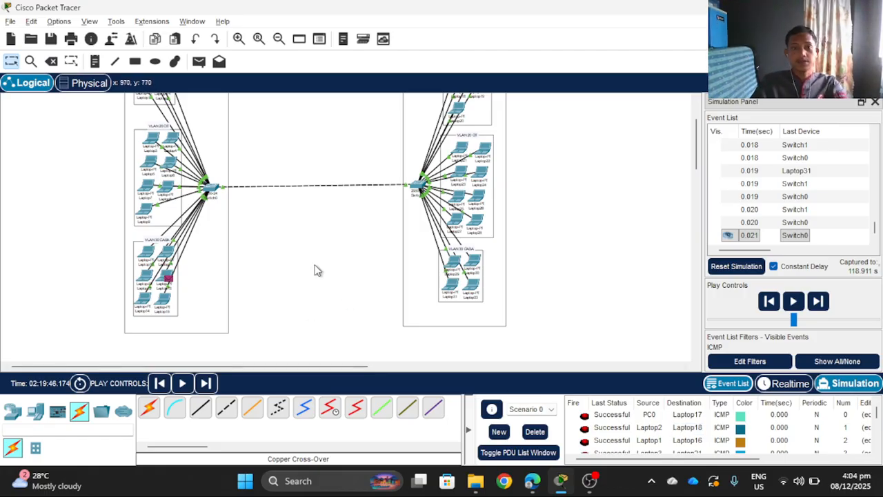
{"action": "scroll", "coordinate": [316, 272], "scroll_direction": "up", "scroll_amount": 1}
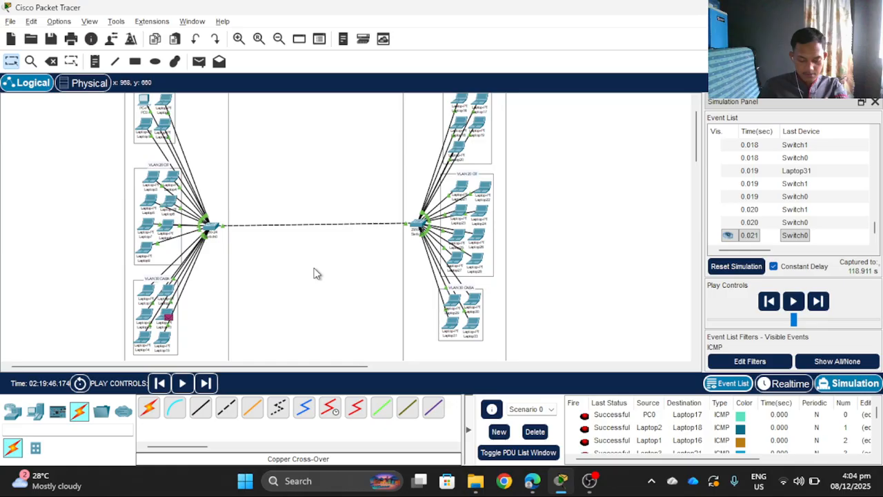
{"action": "scroll", "coordinate": [235, 256], "scroll_direction": "up", "scroll_amount": 1}
{"action": "scroll", "coordinate": [222, 260], "scroll_direction": "down", "scroll_amount": 1}
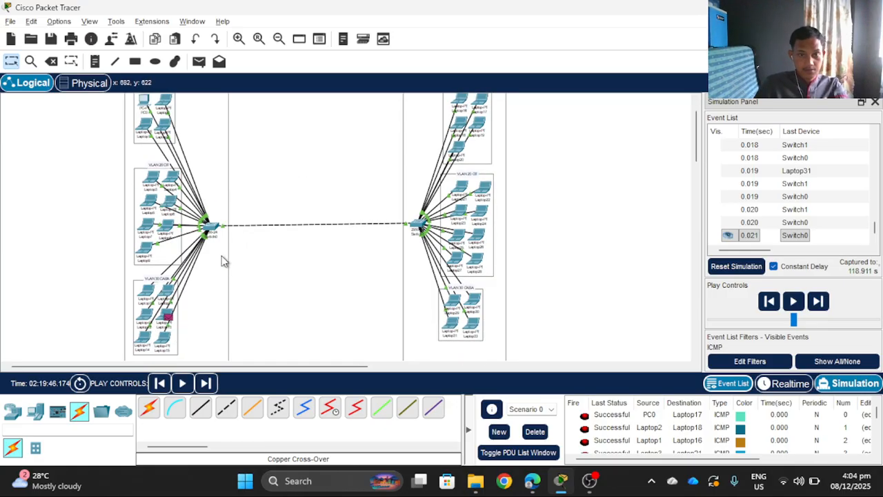
{"action": "scroll", "coordinate": [246, 313], "scroll_direction": "down", "scroll_amount": 1}
{"action": "scroll", "coordinate": [231, 310], "scroll_direction": "up", "scroll_amount": 1}
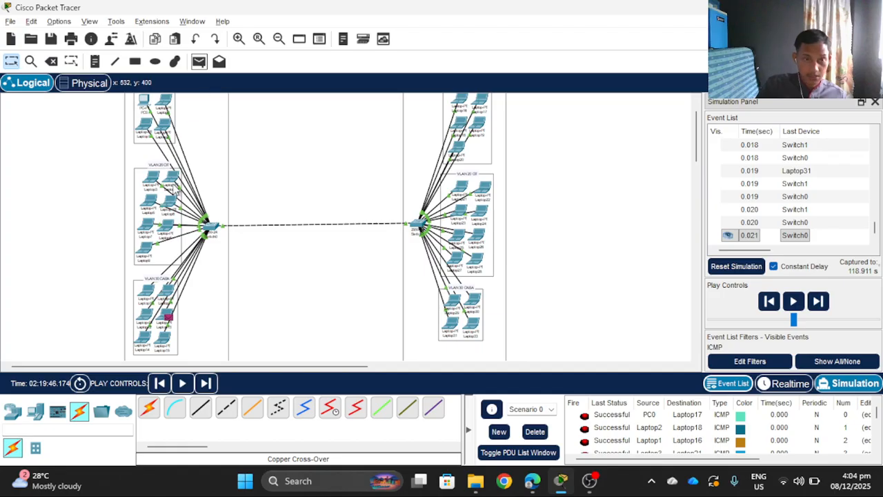
{"action": "scroll", "coordinate": [197, 243], "scroll_direction": "up", "scroll_amount": 1}
{"action": "scroll", "coordinate": [200, 247], "scroll_direction": "down", "scroll_amount": 2}
{"action": "scroll", "coordinate": [224, 224], "scroll_direction": "up", "scroll_amount": 1}
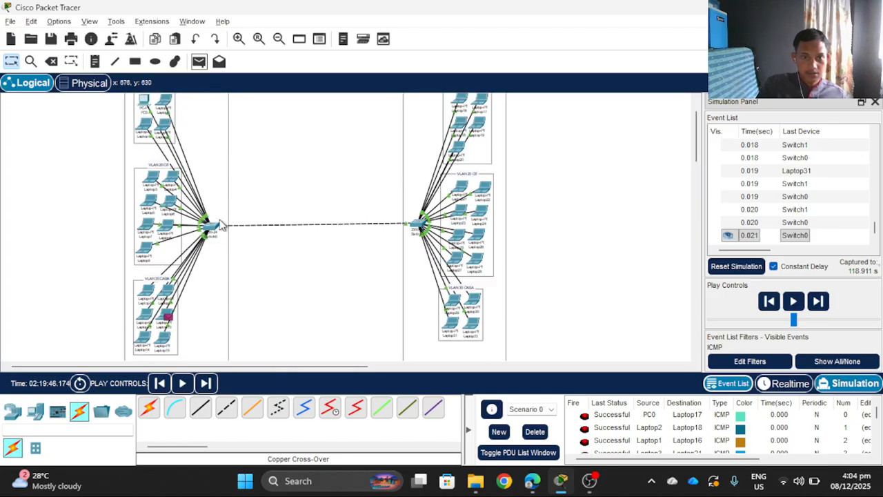
- Inspect the status of the last PDU, destined for Laptop28, and view the PDU information of the packet at Laptop13
{"action": "scroll", "coordinate": [639, 445], "scroll_direction": "down", "scroll_amount": 3}
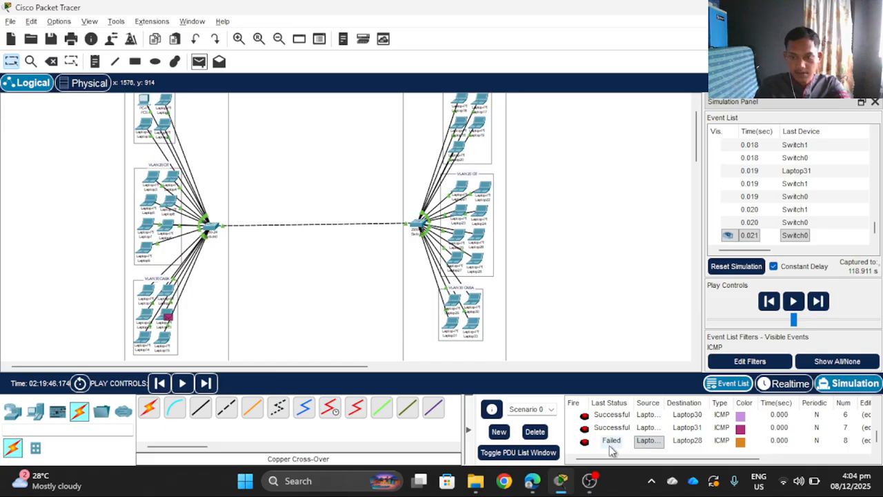
{"action": "left_click", "coordinate": [611, 444]}
{"action": "left_click", "coordinate": [168, 317]}
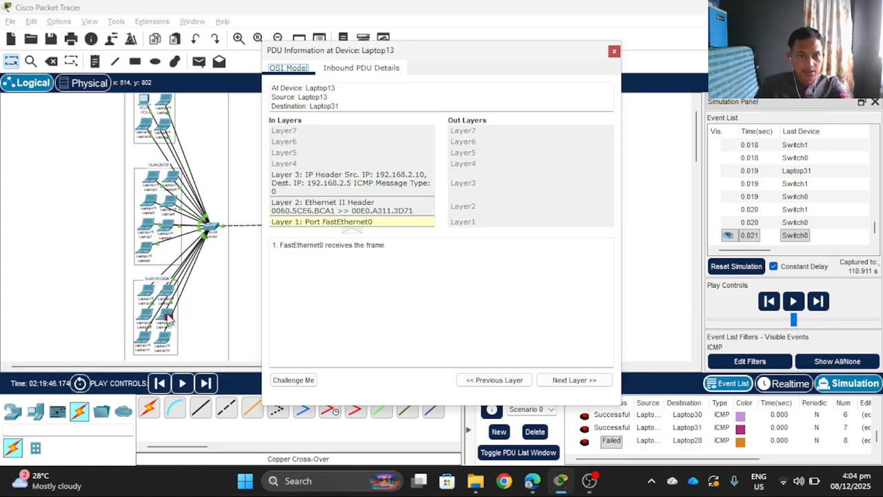
{"action": "left_click", "coordinate": [613, 51]}
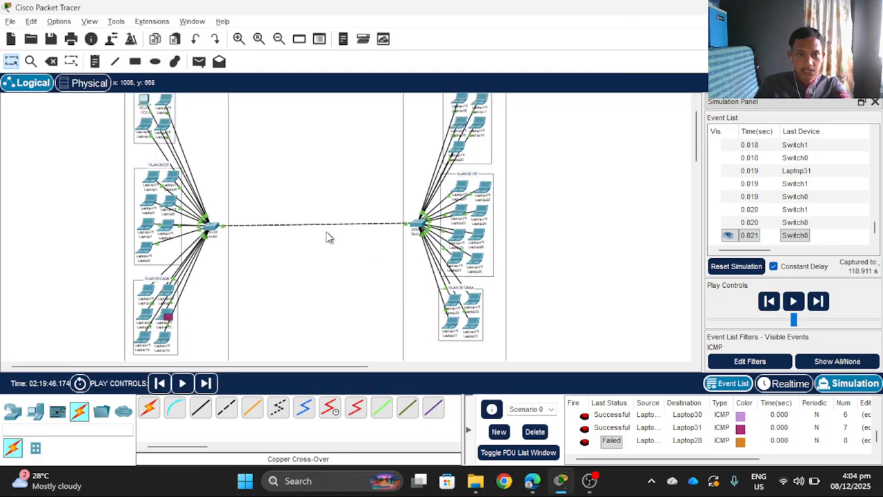
{"action": "scroll", "coordinate": [328, 237], "scroll_direction": "up", "scroll_amount": 1}
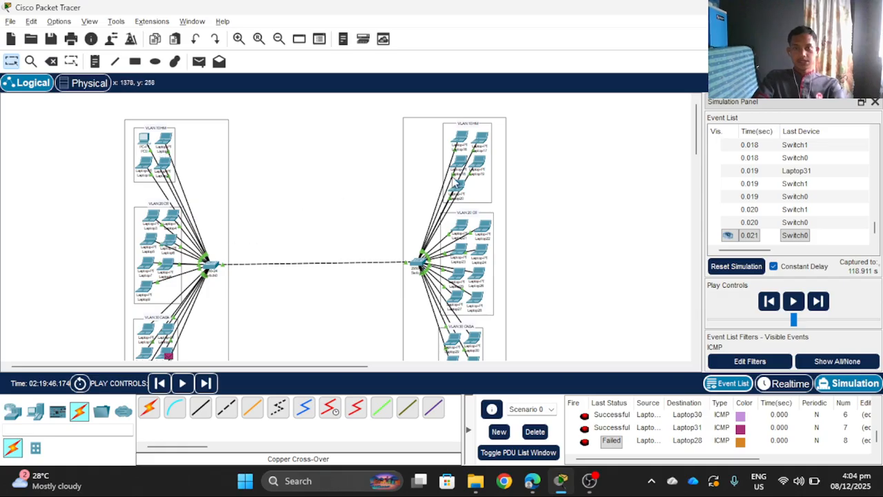
{"action": "scroll", "coordinate": [245, 264], "scroll_direction": "down", "scroll_amount": 2}
{"action": "scroll", "coordinate": [247, 266], "scroll_direction": "up", "scroll_amount": 2}
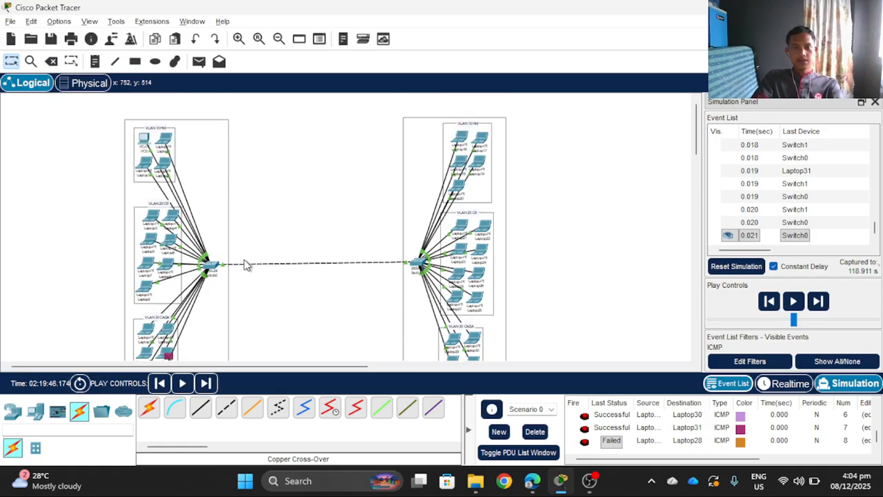
{"action": "scroll", "coordinate": [245, 255], "scroll_direction": "down", "scroll_amount": 2}
{"action": "scroll", "coordinate": [238, 214], "scroll_direction": "up", "scroll_amount": 1}
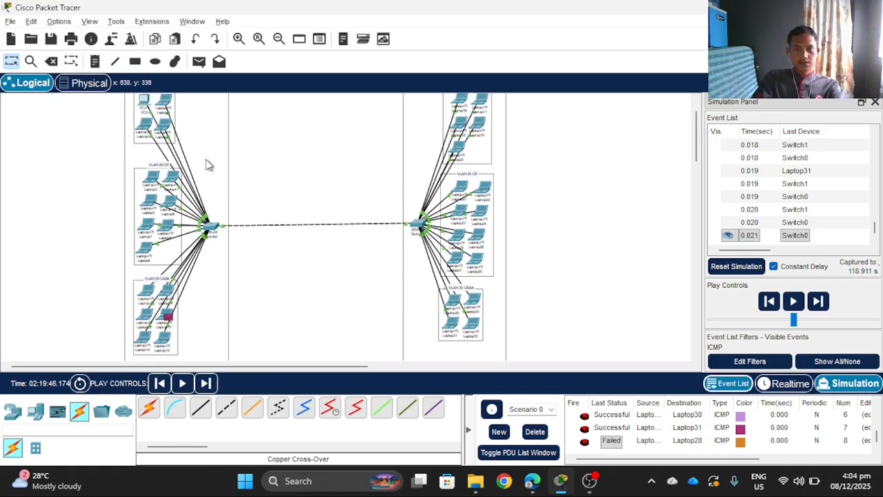
{"action": "scroll", "coordinate": [207, 163], "scroll_direction": "up", "scroll_amount": 1}
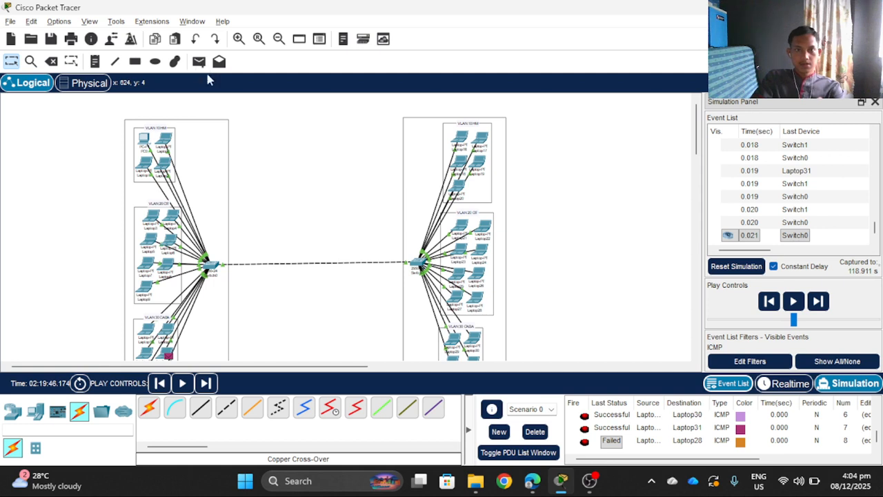
{"action": "scroll", "coordinate": [310, 228], "scroll_direction": "down", "scroll_amount": 1}
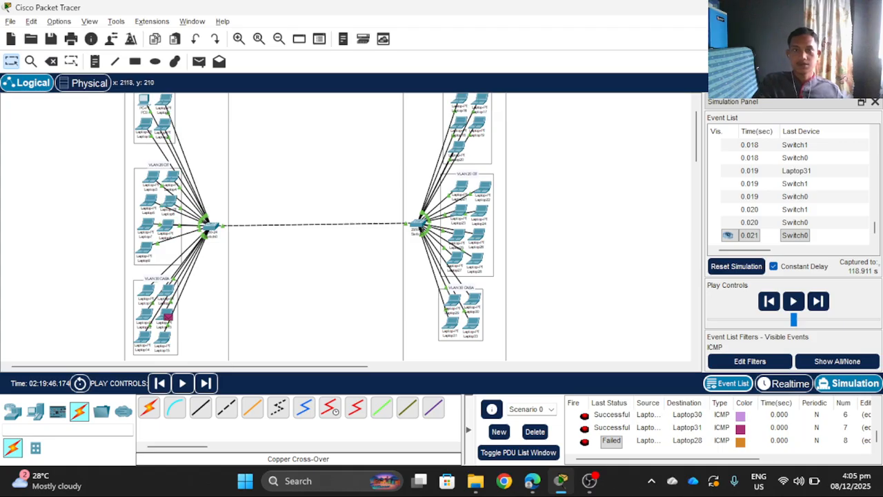
- Start saving the network as a .pkt file in the saves folder and enter FINAL as the file name
{"action": "key", "text": "ctrl+s"}
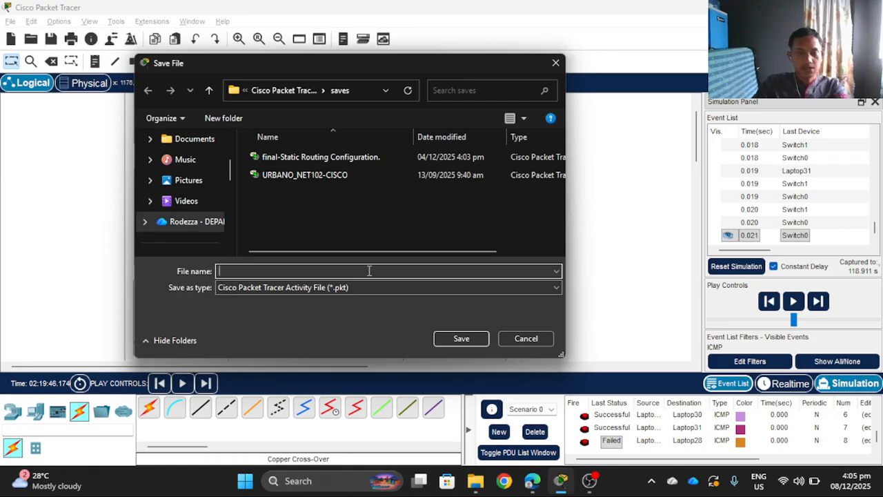
{"action": "type", "text": "file"}
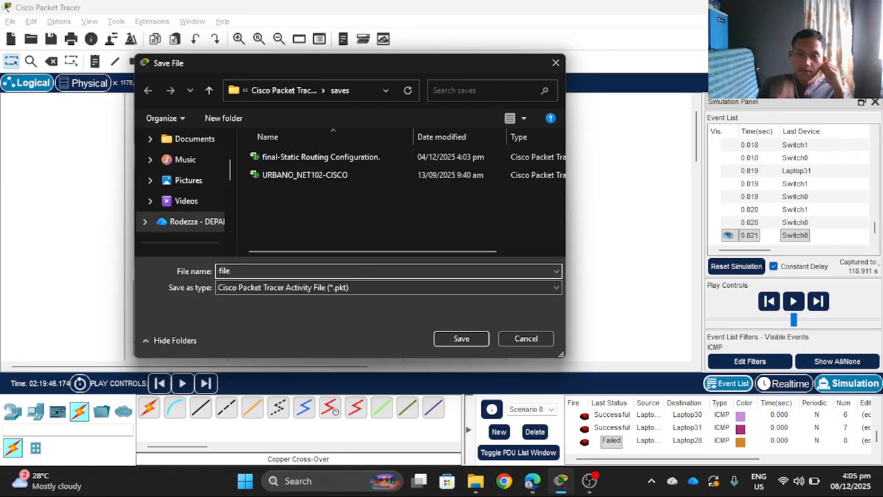
{"action": "key", "text": "BackSpace"}
{"action": "key", "text": "BackSpace"}
{"action": "key", "text": "BackSpace"}
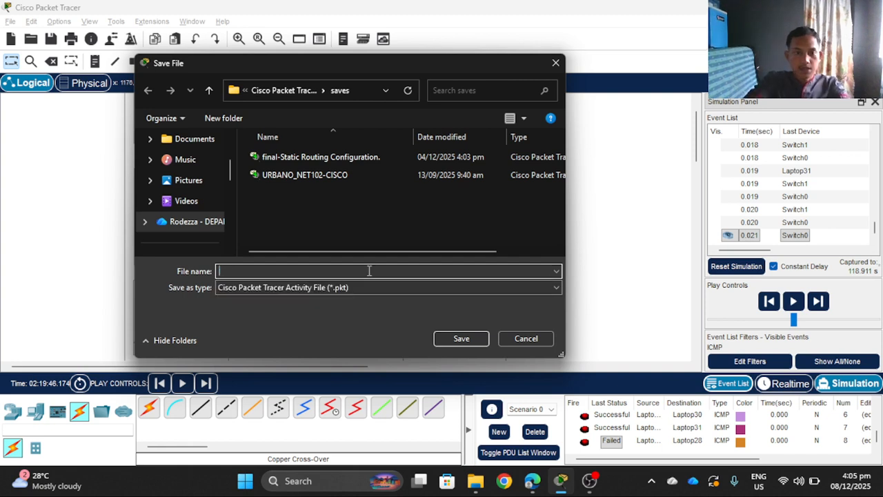
{"action": "type", "text": "FINAL"}
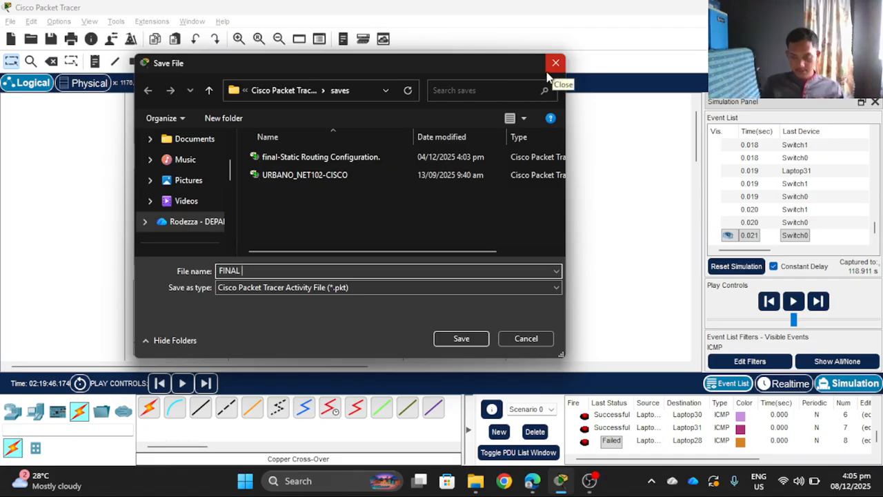
{"action": "left_click", "coordinate": [590, 488]}
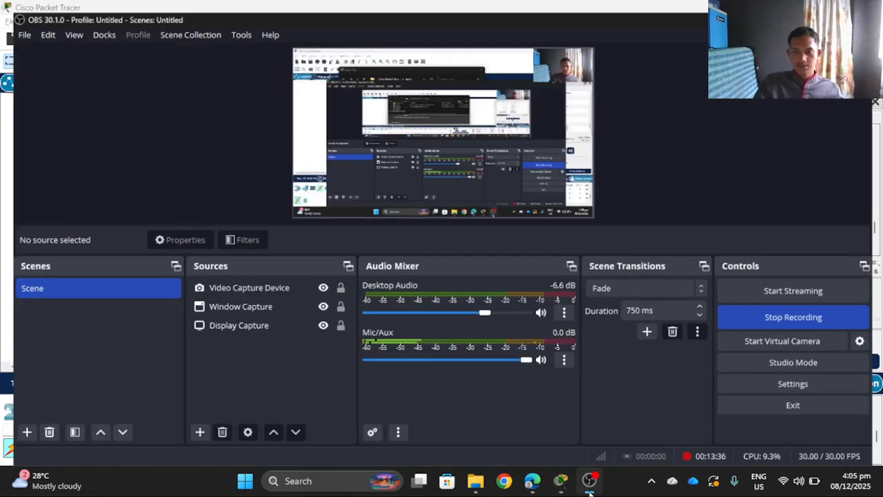